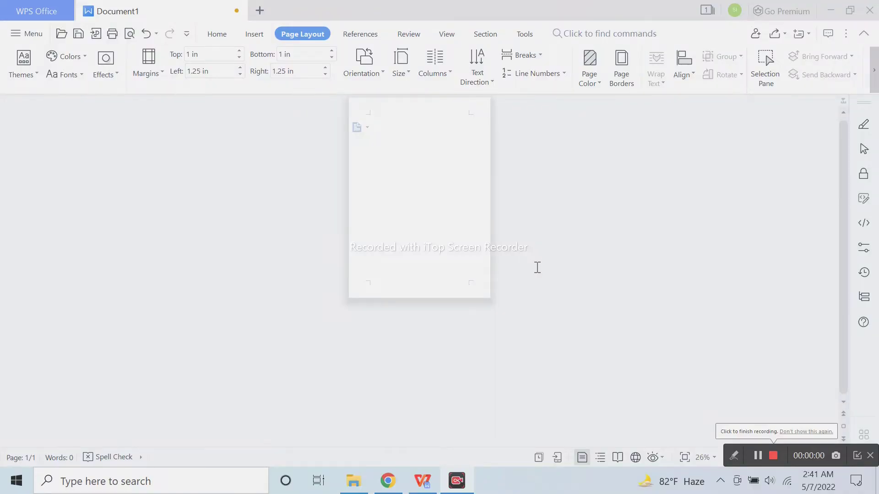
- Show the recent and custom symbols list from the Insert tab's Symbol dropdown
{"action": "scroll", "coordinate": [538, 268], "scroll_direction": "up", "scroll_amount": 3, "text": "ctrl"}
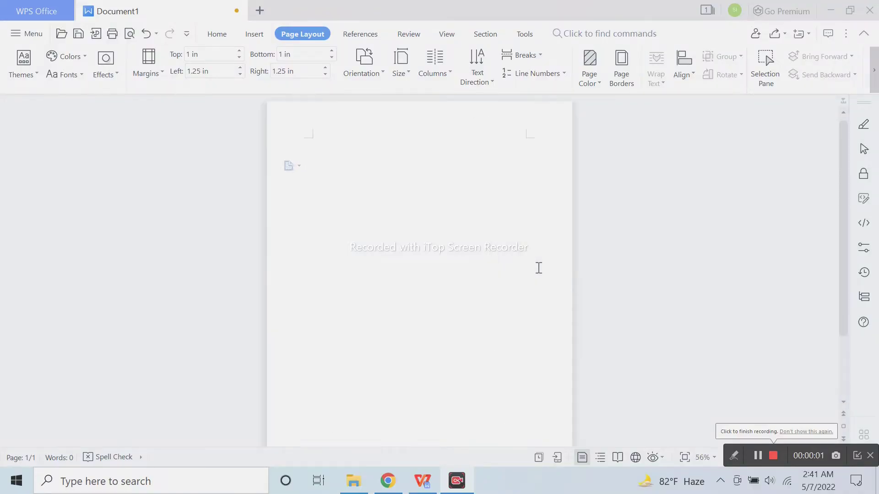
{"action": "left_click", "coordinate": [256, 33]}
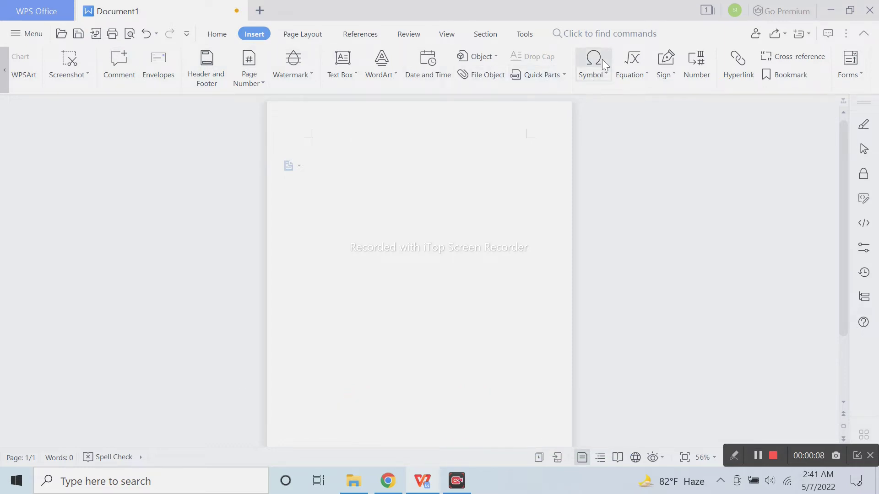
{"action": "left_click", "coordinate": [606, 75]}
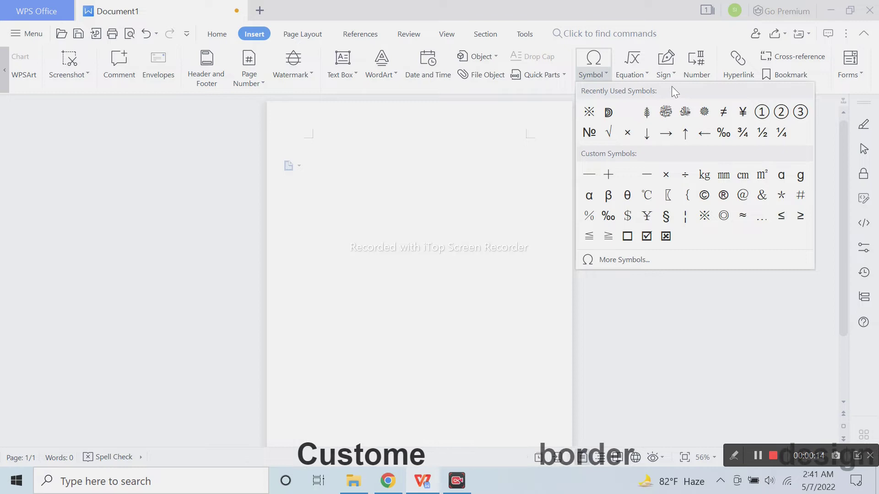
- Open More Symbols and browse the Latin Extended-A, IPA Extensions and Spacing Modifier Letters subsets
{"action": "left_click", "coordinate": [627, 260]}
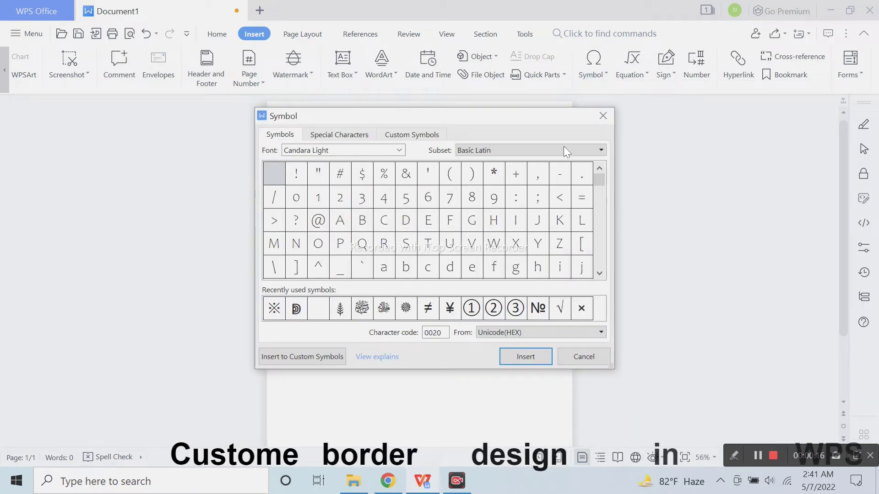
{"action": "left_click", "coordinate": [513, 150]}
{"action": "left_click", "coordinate": [509, 185]}
{"action": "scroll", "coordinate": [517, 183], "scroll_direction": "down", "scroll_amount": 5}
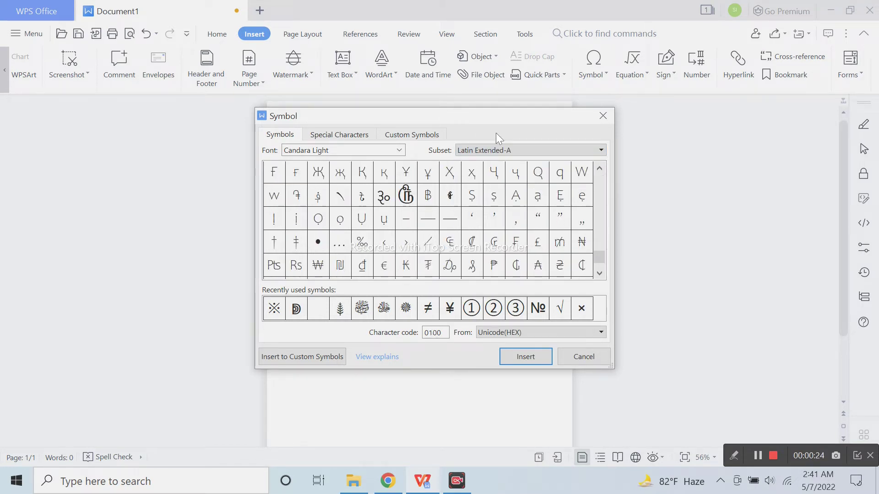
{"action": "left_click", "coordinate": [504, 151]}
{"action": "left_click", "coordinate": [503, 212]}
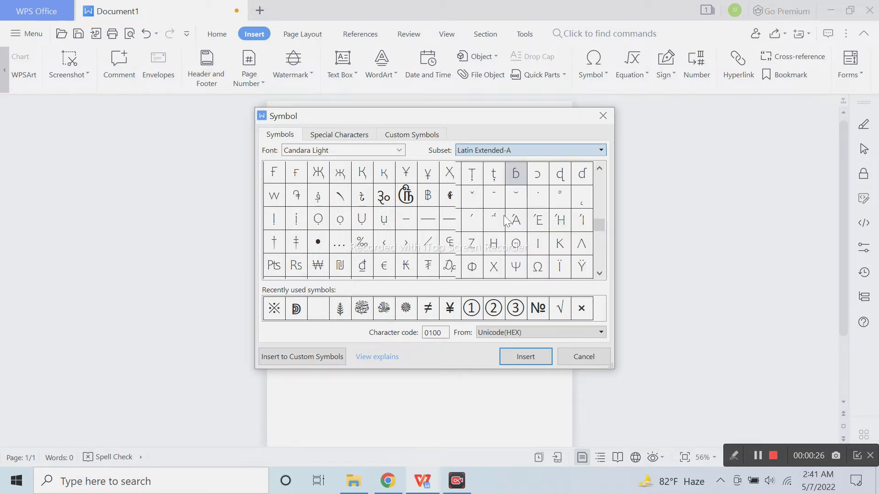
{"action": "left_click", "coordinate": [515, 150]}
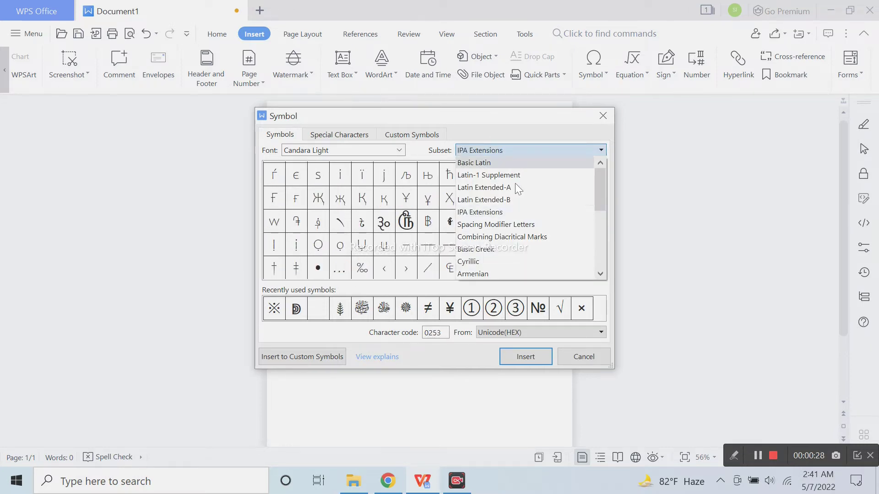
{"action": "left_click", "coordinate": [513, 222]}
{"action": "scroll", "coordinate": [516, 211], "scroll_direction": "down", "scroll_amount": 5}
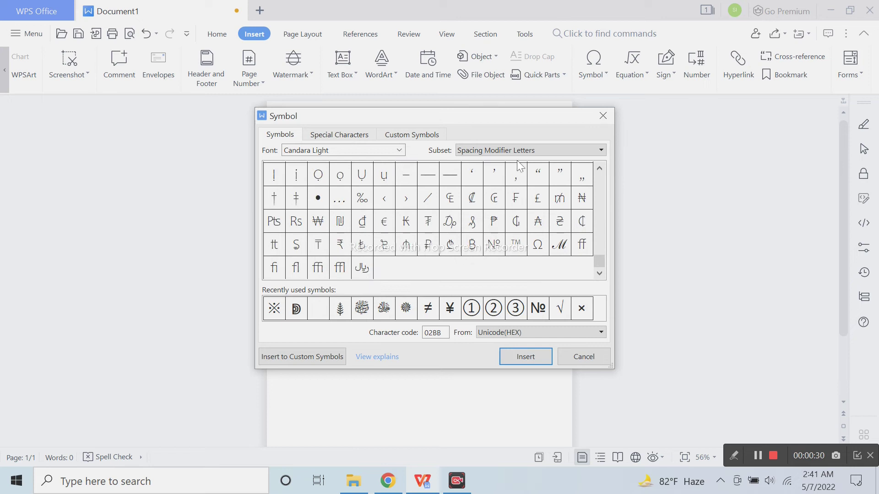
{"action": "left_click", "coordinate": [519, 150]}
{"action": "left_click", "coordinate": [521, 211]}
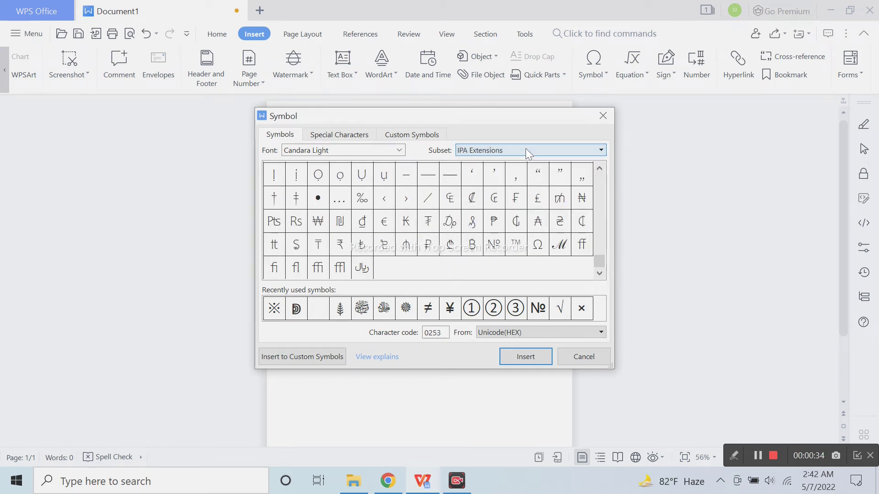
- Scroll through the IPA Extensions character grid in the Symbol dialog
{"action": "scroll", "coordinate": [525, 150], "scroll_direction": "down", "scroll_amount": 1}
{"action": "scroll", "coordinate": [525, 151], "scroll_direction": "down", "scroll_amount": 1}
{"action": "scroll", "coordinate": [525, 150], "scroll_direction": "down", "scroll_amount": 1}
{"action": "scroll", "coordinate": [525, 150], "scroll_direction": "down", "scroll_amount": 1}
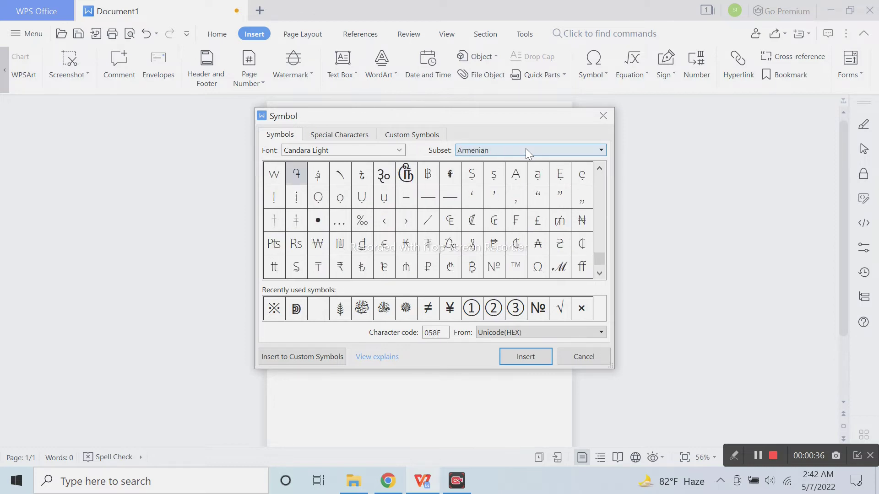
{"action": "scroll", "coordinate": [526, 150], "scroll_direction": "up", "scroll_amount": 9}
{"action": "scroll", "coordinate": [525, 150], "scroll_direction": "down", "scroll_amount": 1}
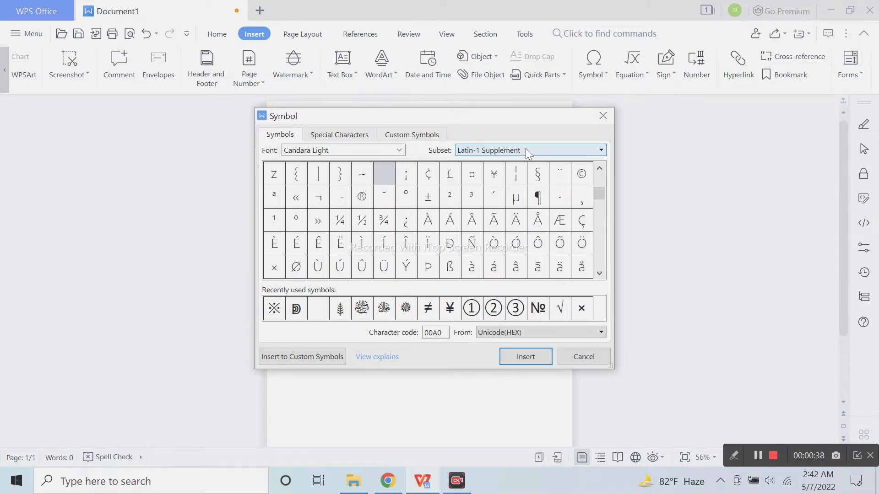
{"action": "scroll", "coordinate": [526, 150], "scroll_direction": "down", "scroll_amount": 1}
{"action": "scroll", "coordinate": [525, 150], "scroll_direction": "down", "scroll_amount": 1}
{"action": "scroll", "coordinate": [526, 150], "scroll_direction": "down", "scroll_amount": 1}
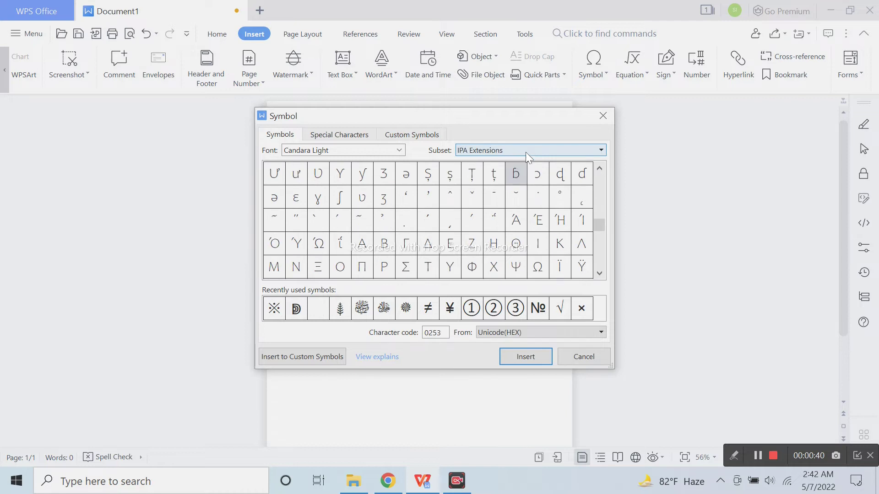
{"action": "scroll", "coordinate": [531, 206], "scroll_direction": "down", "scroll_amount": 1}
{"action": "scroll", "coordinate": [532, 208], "scroll_direction": "down", "scroll_amount": 1}
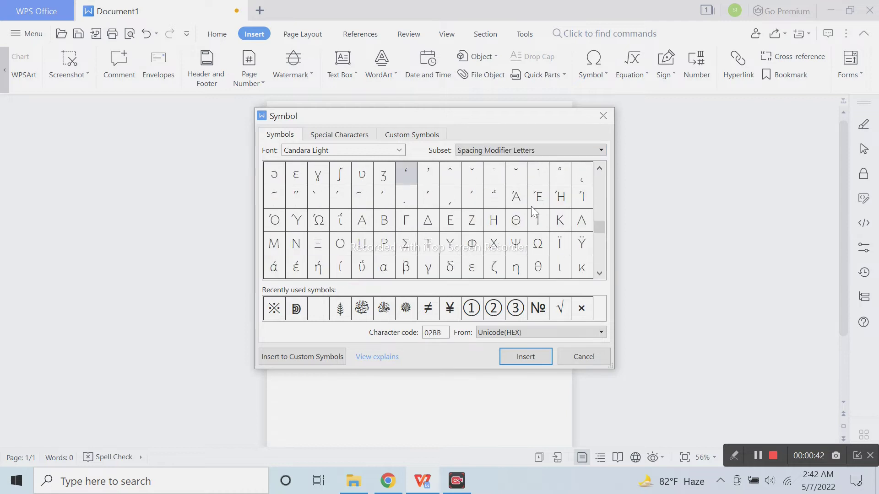
{"action": "scroll", "coordinate": [531, 207], "scroll_direction": "down", "scroll_amount": 1}
{"action": "scroll", "coordinate": [531, 207], "scroll_direction": "up", "scroll_amount": 5}
{"action": "scroll", "coordinate": [531, 207], "scroll_direction": "down", "scroll_amount": 1}
{"action": "scroll", "coordinate": [531, 207], "scroll_direction": "down", "scroll_amount": 1}
{"action": "scroll", "coordinate": [531, 206], "scroll_direction": "down", "scroll_amount": 1}
{"action": "scroll", "coordinate": [531, 207], "scroll_direction": "down", "scroll_amount": 1}
{"action": "scroll", "coordinate": [532, 208], "scroll_direction": "down", "scroll_amount": 1}
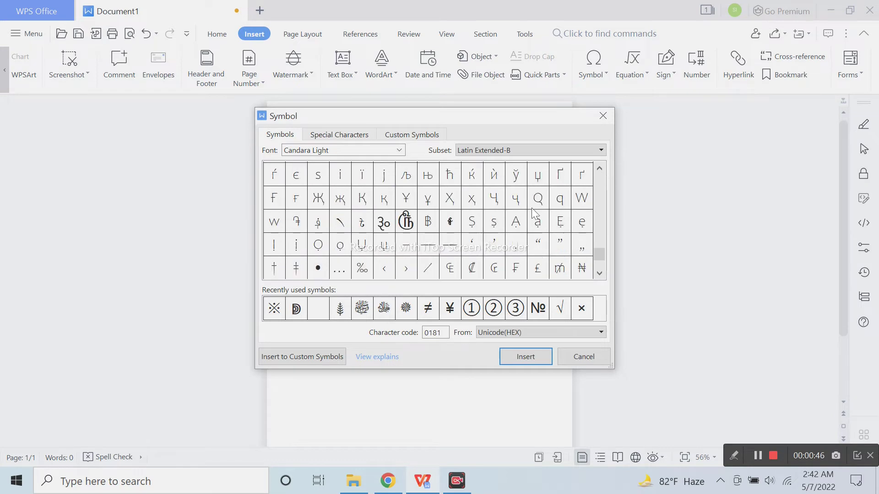
{"action": "scroll", "coordinate": [531, 208], "scroll_direction": "down", "scroll_amount": 1}
{"action": "scroll", "coordinate": [532, 208], "scroll_direction": "down", "scroll_amount": 1}
{"action": "scroll", "coordinate": [532, 208], "scroll_direction": "down", "scroll_amount": 1}
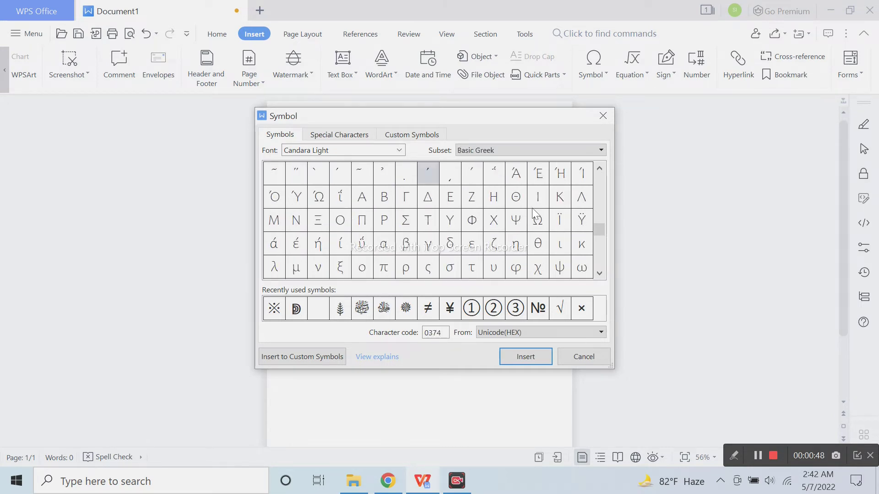
{"action": "scroll", "coordinate": [532, 208], "scroll_direction": "down", "scroll_amount": 1}
{"action": "scroll", "coordinate": [532, 208], "scroll_direction": "up", "scroll_amount": 1}
{"action": "scroll", "coordinate": [532, 208], "scroll_direction": "up", "scroll_amount": 1}
{"action": "scroll", "coordinate": [532, 208], "scroll_direction": "up", "scroll_amount": 1}
- Browse the Currency Symbols, Khmer, Basic Latin and Spacing Modifier Letters subsets, ending on Khmer
{"action": "left_click", "coordinate": [532, 151]}
{"action": "scroll", "coordinate": [536, 193], "scroll_direction": "down", "scroll_amount": 3}
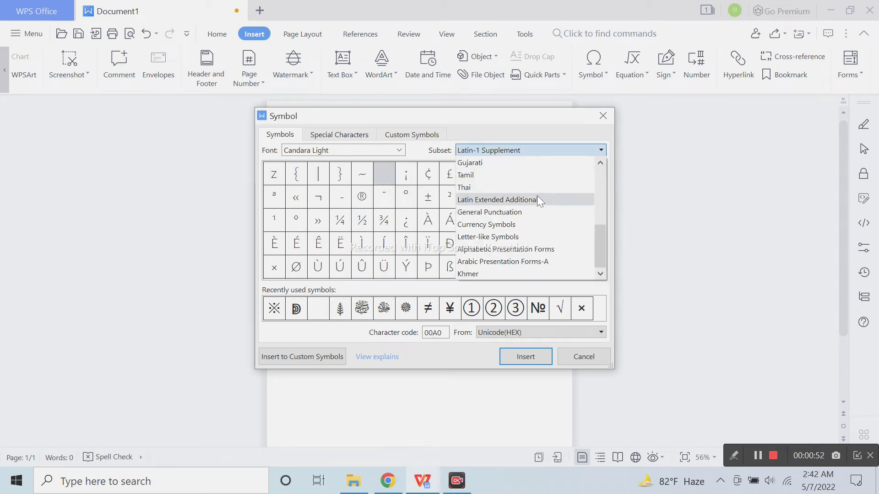
{"action": "left_click", "coordinate": [537, 224]}
{"action": "left_click", "coordinate": [529, 149]}
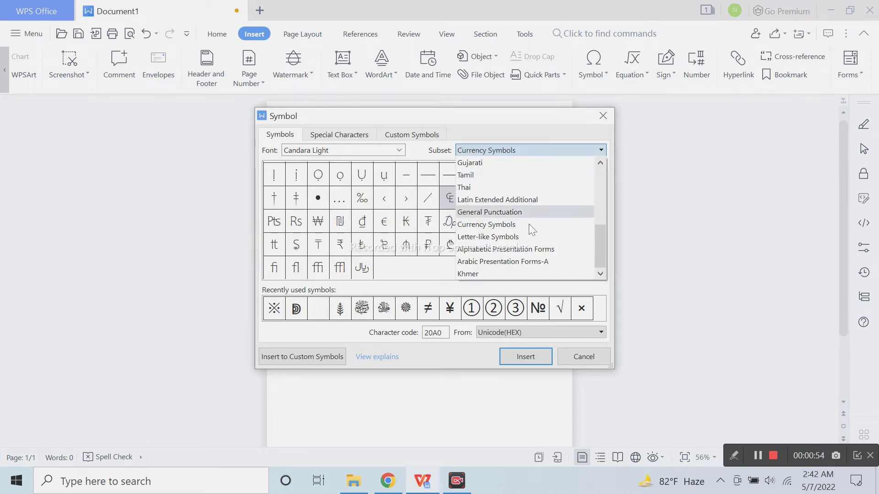
{"action": "left_click", "coordinate": [541, 274]}
{"action": "scroll", "coordinate": [537, 183], "scroll_direction": "down", "scroll_amount": 1}
{"action": "left_click", "coordinate": [534, 151]}
{"action": "scroll", "coordinate": [545, 220], "scroll_direction": "up", "scroll_amount": 5}
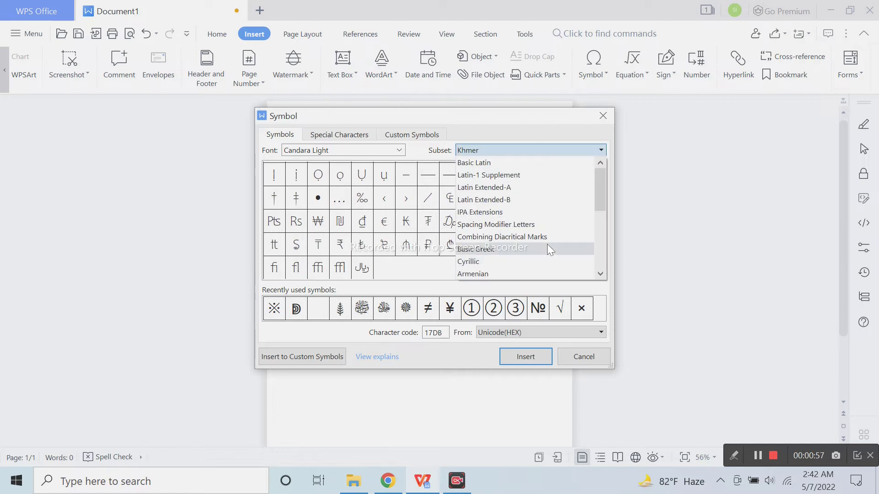
{"action": "left_click", "coordinate": [545, 161]}
{"action": "left_click", "coordinate": [546, 146]}
{"action": "scroll", "coordinate": [545, 192], "scroll_direction": "up", "scroll_amount": 1}
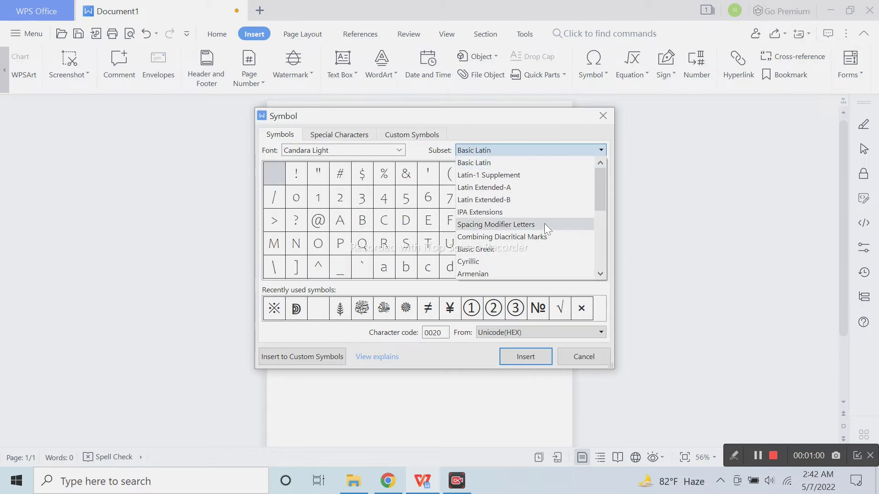
{"action": "left_click", "coordinate": [545, 223]}
{"action": "left_click", "coordinate": [545, 155]}
{"action": "scroll", "coordinate": [552, 192], "scroll_direction": "down", "scroll_amount": 5}
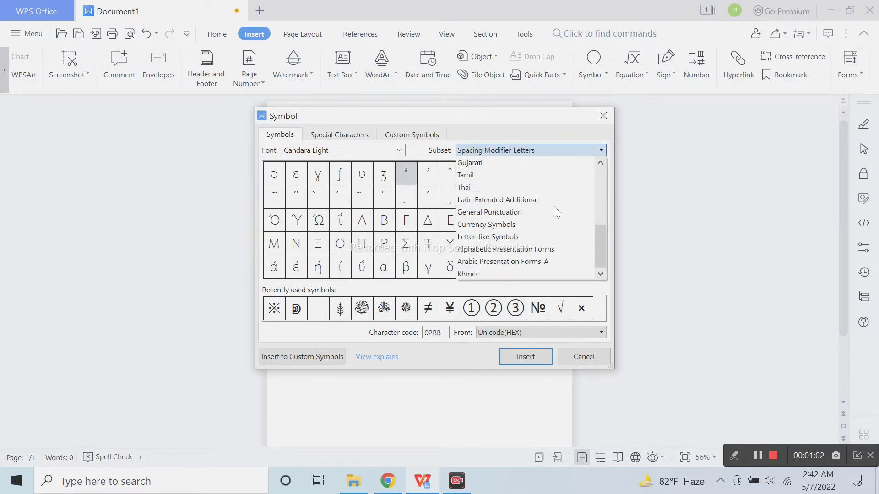
{"action": "left_click", "coordinate": [537, 273]}
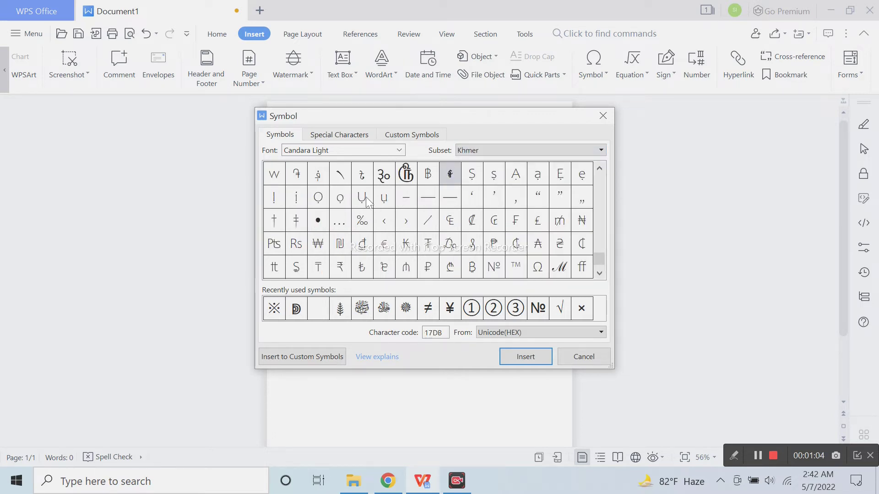
- Set the symbol font to (Normal Text) and insert the recently used starburst (code 00F5)
{"action": "left_click", "coordinate": [400, 151]}
{"action": "scroll", "coordinate": [393, 192], "scroll_direction": "up", "scroll_amount": 10}
{"action": "scroll", "coordinate": [390, 183], "scroll_direction": "up", "scroll_amount": 1}
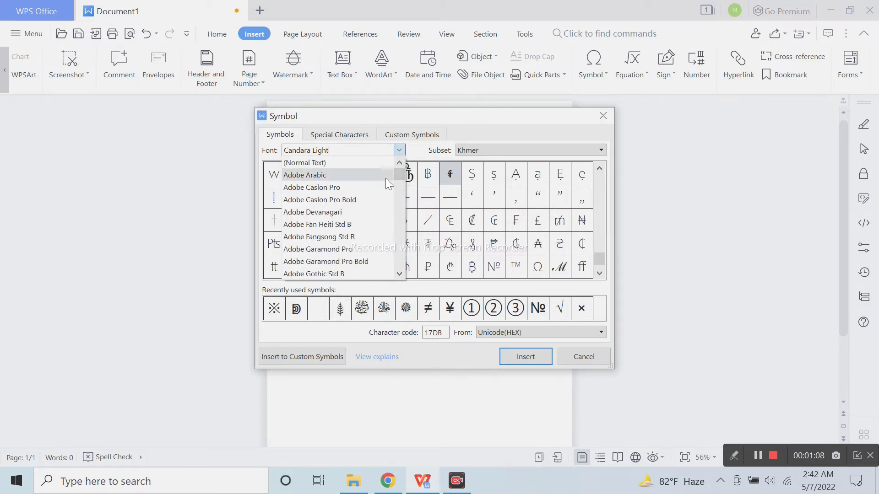
{"action": "left_click", "coordinate": [384, 165]}
{"action": "scroll", "coordinate": [530, 217], "scroll_direction": "down", "scroll_amount": 5}
{"action": "scroll", "coordinate": [531, 218], "scroll_direction": "down", "scroll_amount": 3}
{"action": "scroll", "coordinate": [544, 231], "scroll_direction": "down", "scroll_amount": 3}
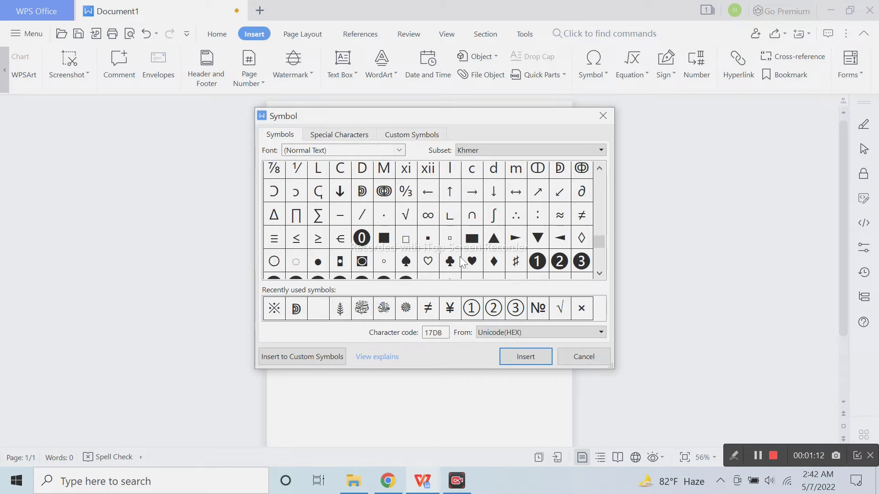
{"action": "scroll", "coordinate": [546, 201], "scroll_direction": "up", "scroll_amount": 1}
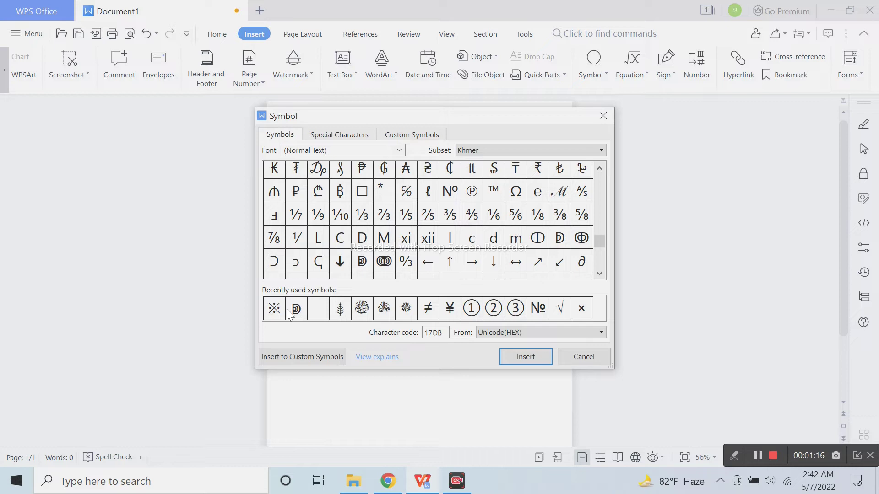
{"action": "left_click", "coordinate": [407, 308]}
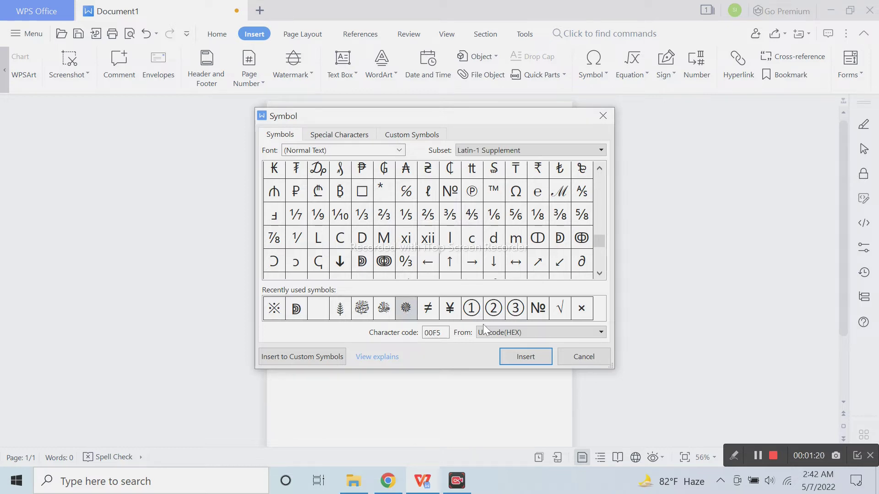
{"action": "left_click", "coordinate": [534, 357]}
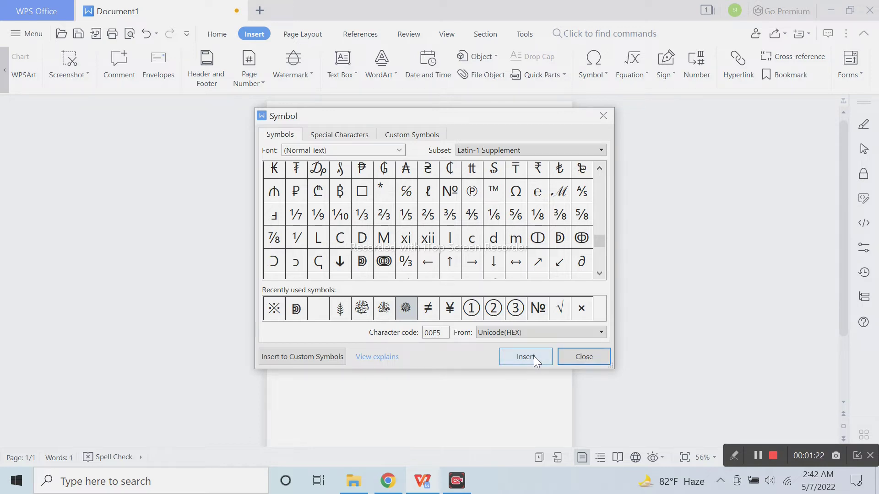
- Close the Symbol dialog and delete the inserted star from the page
{"action": "left_click", "coordinate": [611, 120]}
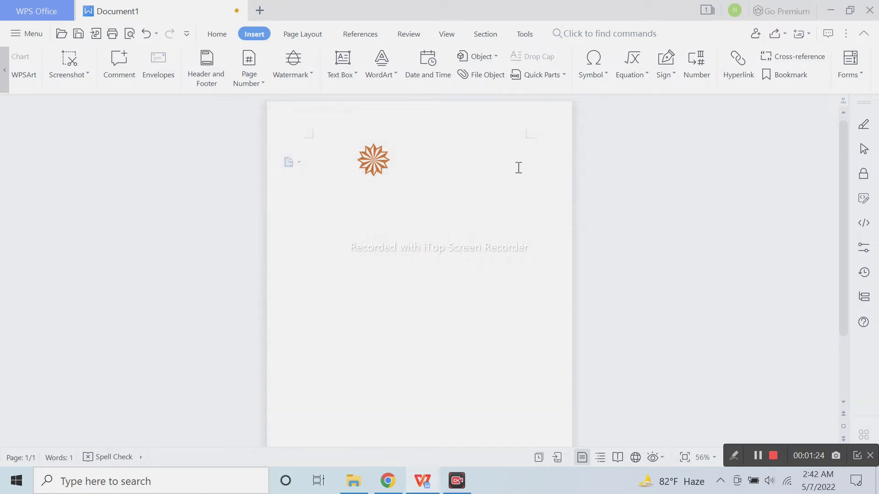
{"action": "double_click", "coordinate": [399, 168]}
{"action": "left_click", "coordinate": [387, 190]}
{"action": "left_click_drag", "start_coordinate": [399, 178], "coordinate": [359, 163]}
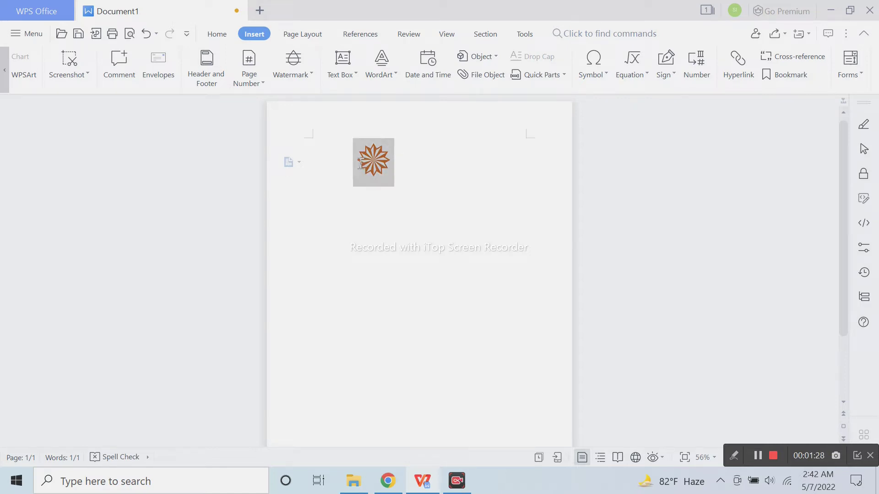
{"action": "key", "text": "BackSpace"}
- Return to the Insert tab and scroll its ribbon back to show Shapes
{"action": "left_click", "coordinate": [217, 33]}
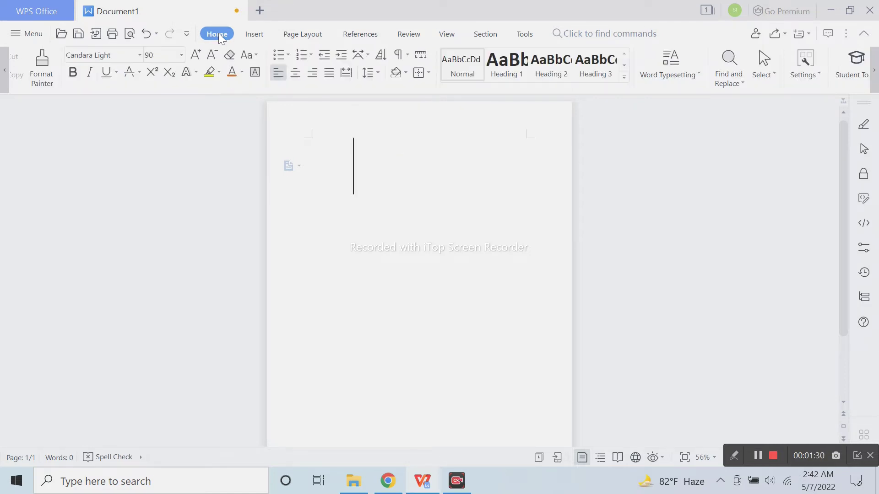
{"action": "left_click", "coordinate": [254, 33]}
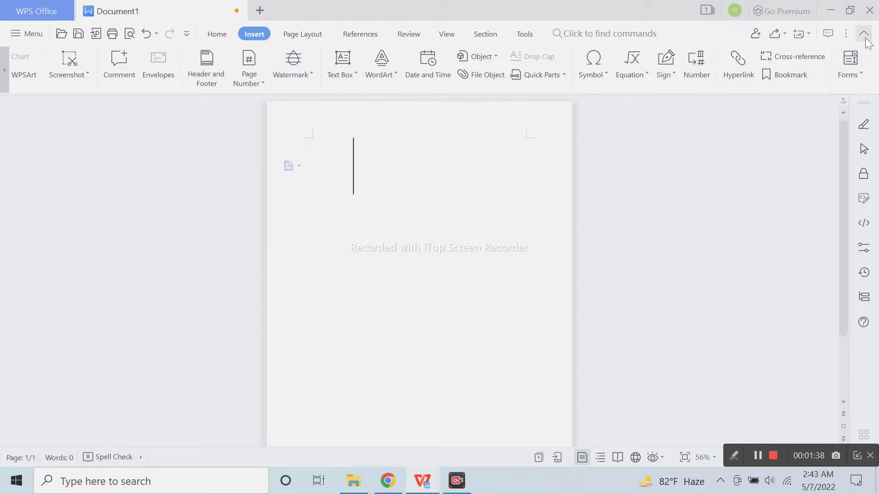
{"action": "left_click", "coordinate": [5, 66]}
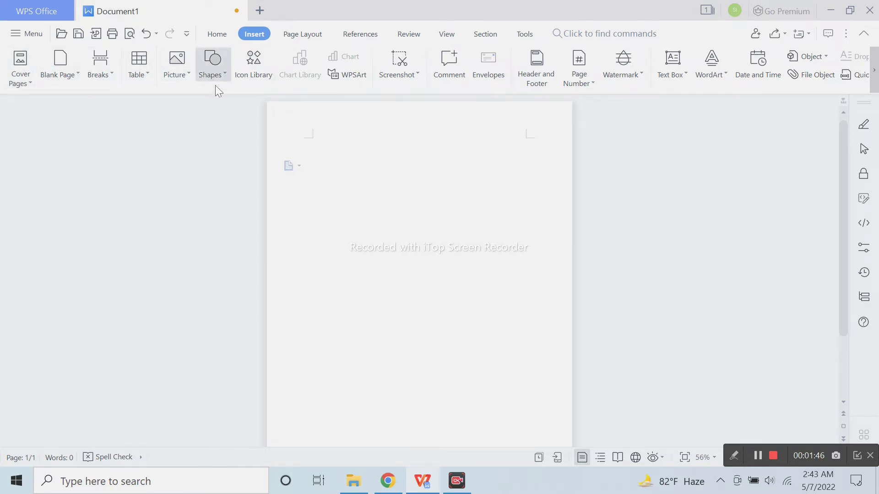
- Draw a text box near the top-left of the page and size it around the star
{"action": "left_click", "coordinate": [242, 128]}
{"action": "left_click_drag", "start_coordinate": [291, 163], "coordinate": [402, 191]}
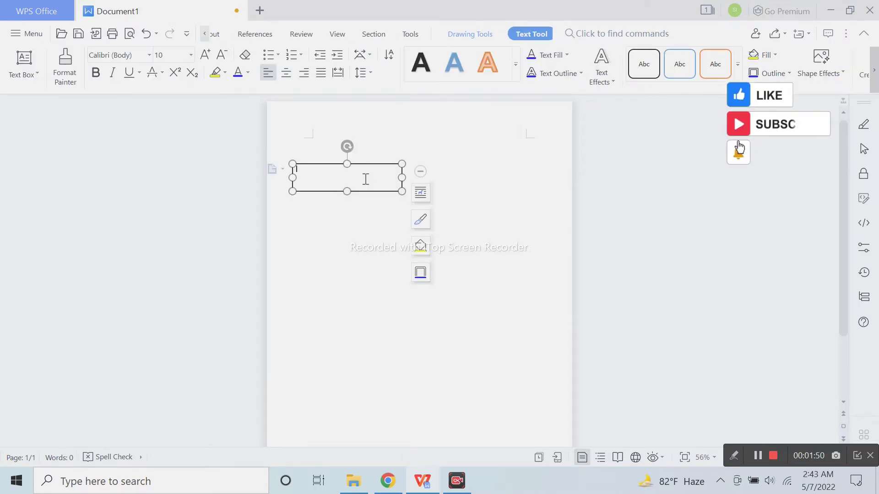
{"action": "left_click_drag", "start_coordinate": [347, 191], "coordinate": [348, 204]}
{"action": "left_click_drag", "start_coordinate": [402, 184], "coordinate": [319, 198]}
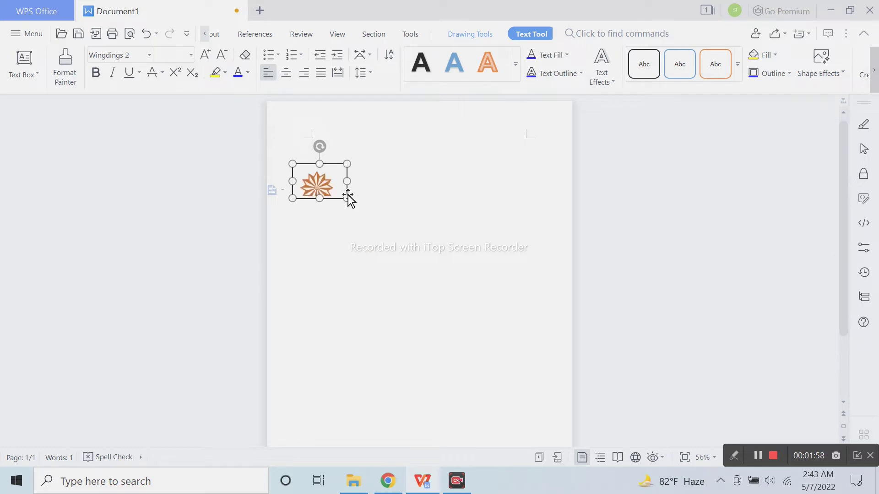
- Shrink the star in the text box with the decrease font size button
{"action": "left_click", "coordinate": [223, 55]}
{"action": "left_click", "coordinate": [222, 55]}
{"action": "left_click", "coordinate": [222, 55]}
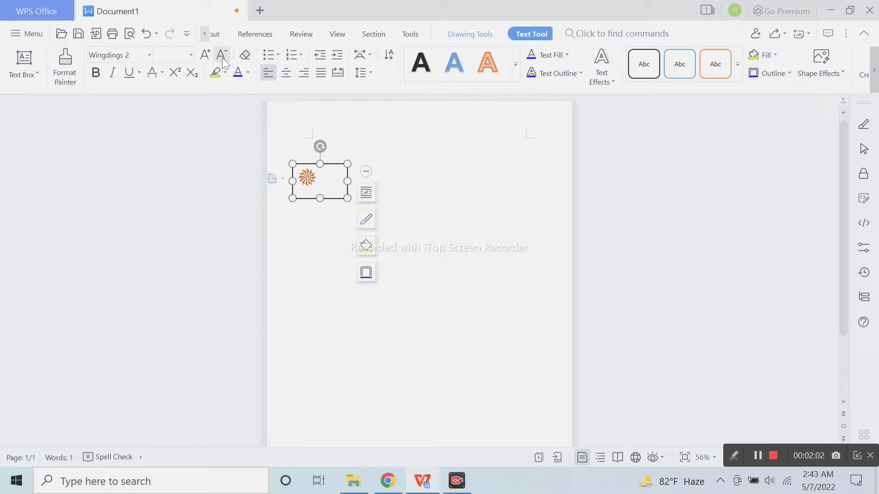
{"action": "left_click", "coordinate": [206, 55]}
{"action": "scroll", "coordinate": [353, 195], "scroll_direction": "up", "scroll_amount": 3}
{"action": "scroll", "coordinate": [349, 199], "scroll_direction": "up", "scroll_amount": 4}
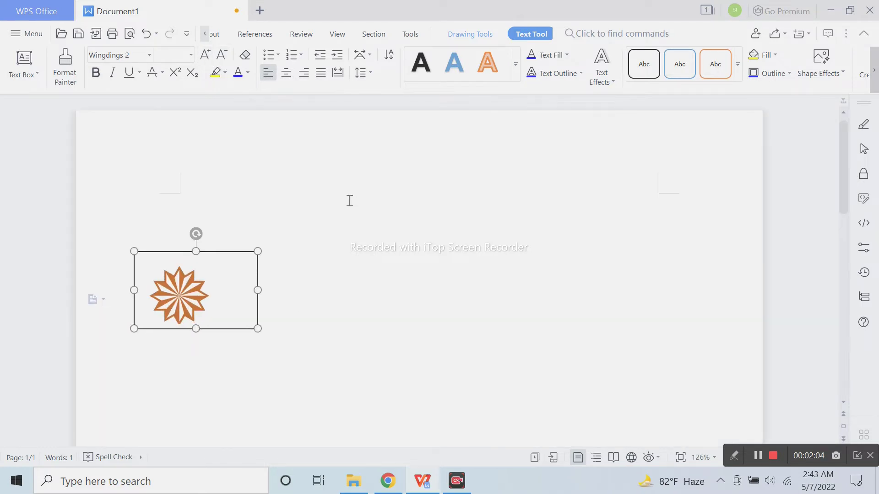
{"action": "scroll", "coordinate": [350, 202], "scroll_direction": "down", "scroll_amount": 2}
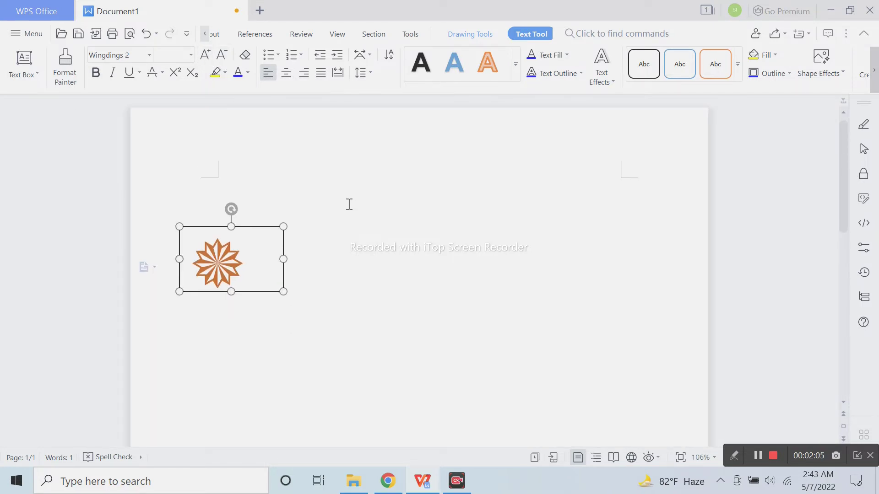
{"action": "double_click", "coordinate": [233, 272]}
{"action": "left_click", "coordinate": [222, 55]}
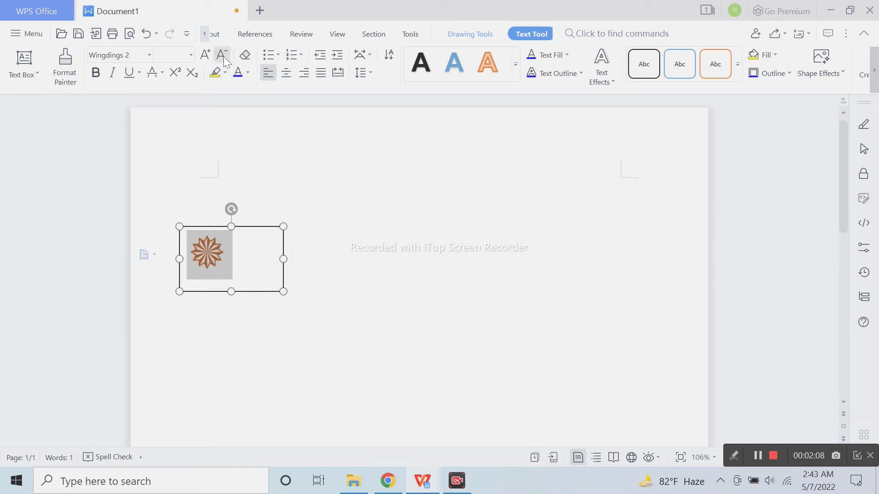
{"action": "left_click", "coordinate": [375, 227]}
- Stretch the text box across the page width, move it to the top, and shrink the star again
{"action": "left_click", "coordinate": [261, 230]}
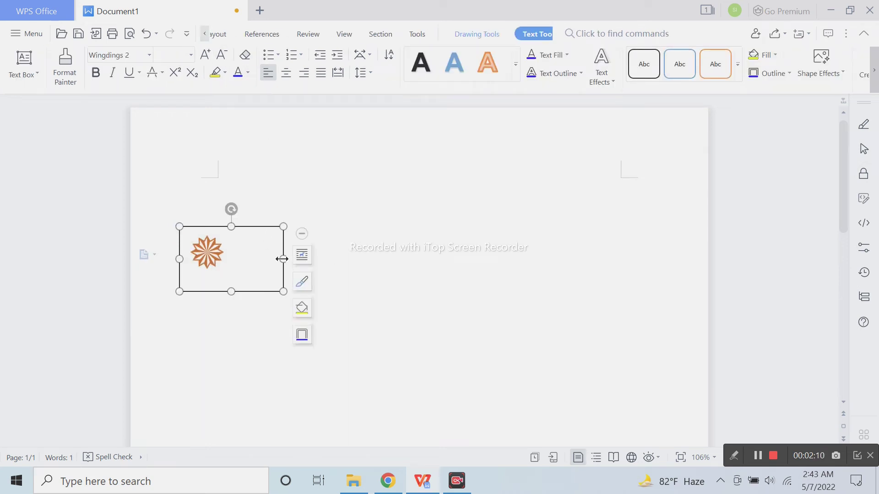
{"action": "mouse_move", "coordinate": [283, 292]}
{"action": "left_mouse_down"}
{"action": "mouse_move", "coordinate": [691, 270]}
{"action": "mouse_move", "coordinate": [685, 276]}
{"action": "left_mouse_up"}
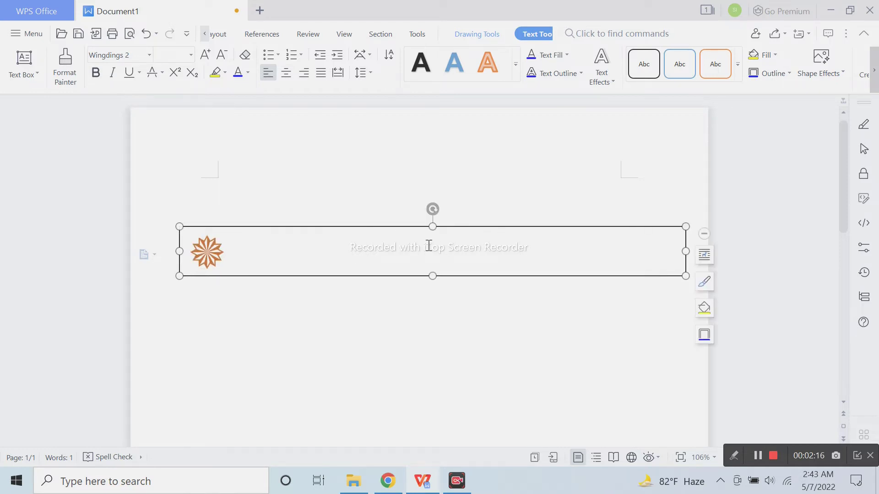
{"action": "mouse_move", "coordinate": [434, 229]}
{"action": "left_mouse_down"}
{"action": "mouse_move", "coordinate": [465, 164]}
{"action": "mouse_move", "coordinate": [452, 128]}
{"action": "left_mouse_up"}
{"action": "left_click_drag", "start_coordinate": [419, 169], "coordinate": [418, 164]}
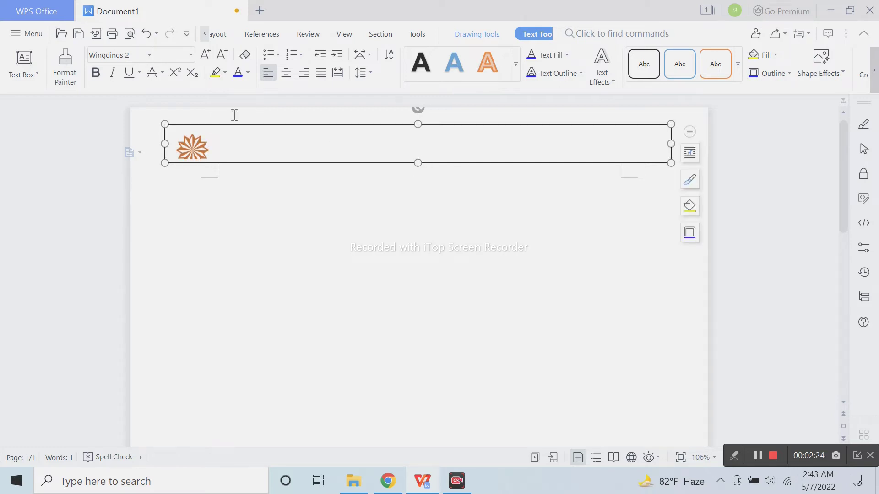
{"action": "left_click", "coordinate": [220, 57]}
{"action": "left_click", "coordinate": [255, 146]}
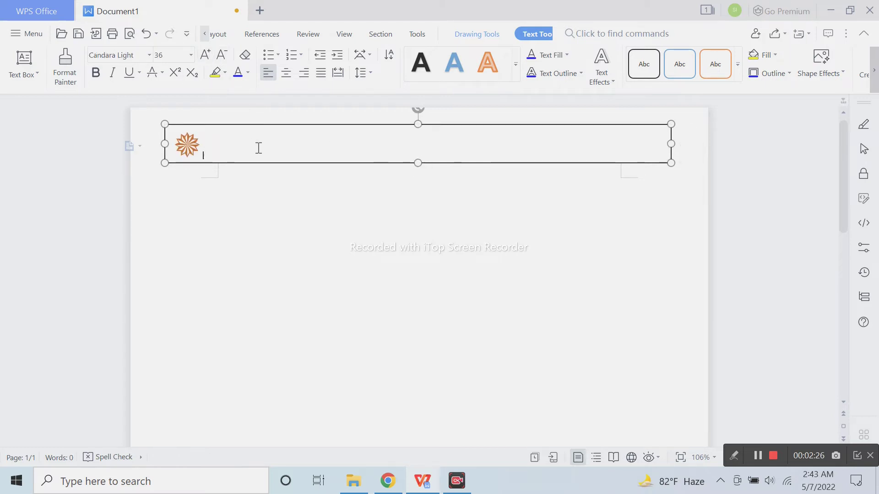
- Set the text box Fill to No fill and Line to No line
{"action": "double_click", "coordinate": [555, 128]}
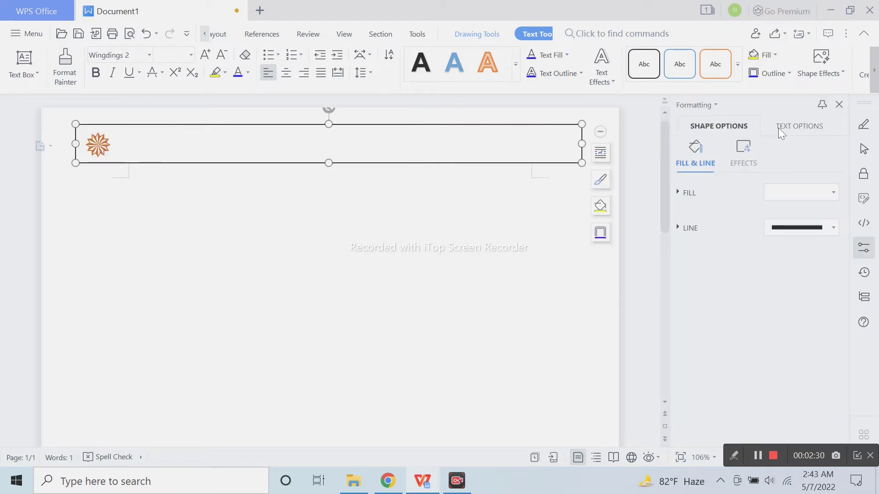
{"action": "left_click", "coordinate": [687, 193]}
{"action": "left_click", "coordinate": [705, 213]}
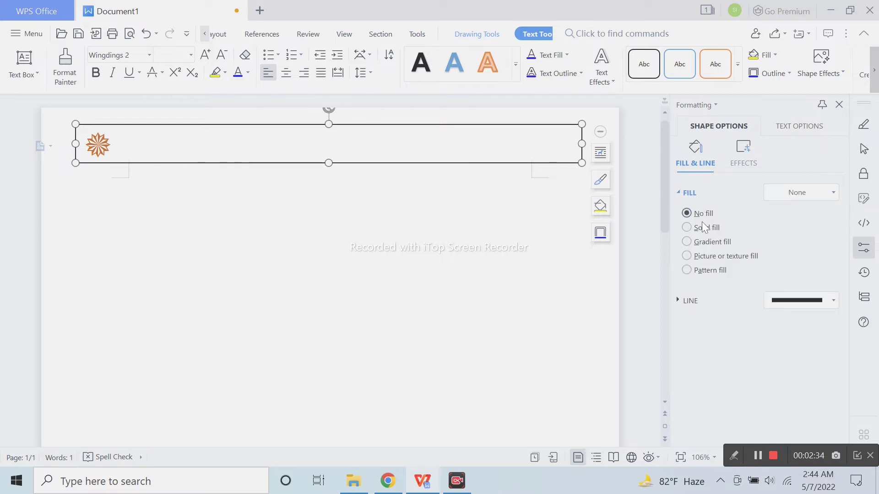
{"action": "left_click", "coordinate": [691, 300]}
{"action": "left_click", "coordinate": [687, 318]}
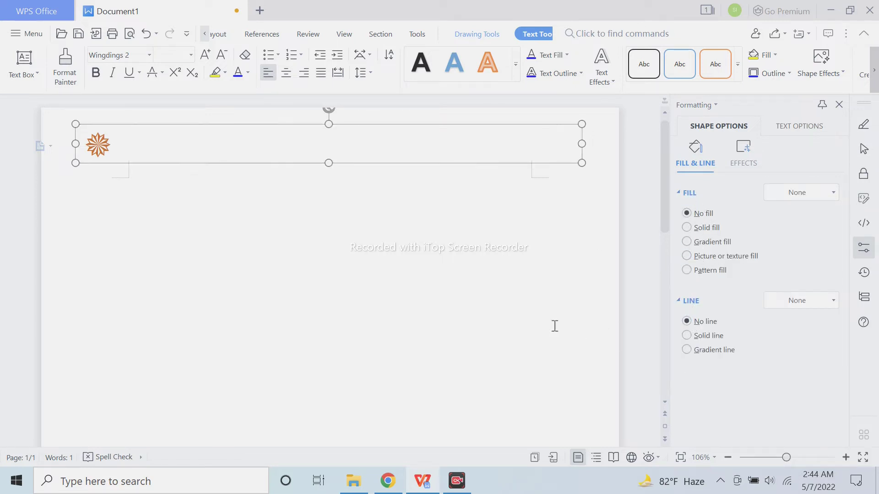
- Select the star inside the text box and copy it
{"action": "left_click", "coordinate": [231, 228]}
{"action": "left_click", "coordinate": [121, 149]}
{"action": "left_click_drag", "start_coordinate": [121, 150], "coordinate": [84, 147]}
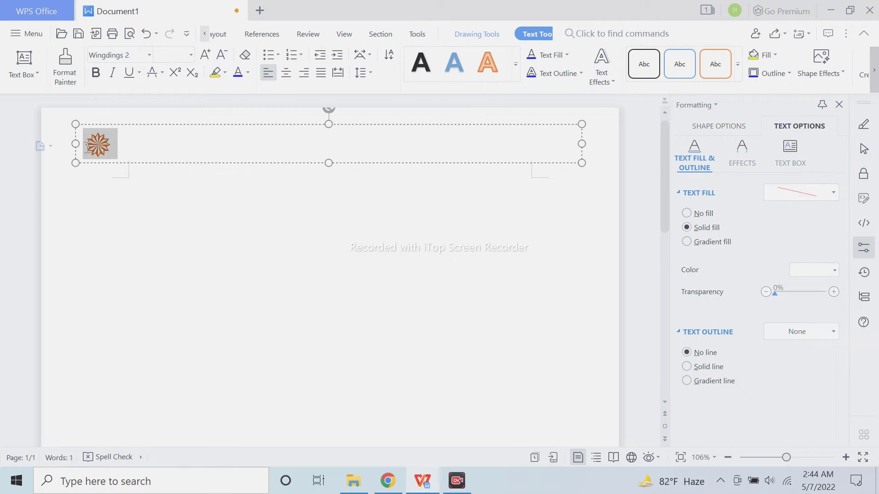
{"action": "key", "text": "ctrl+c"}
- Paste repeated copies of the star after the first to build a row
{"action": "left_click", "coordinate": [188, 150]}
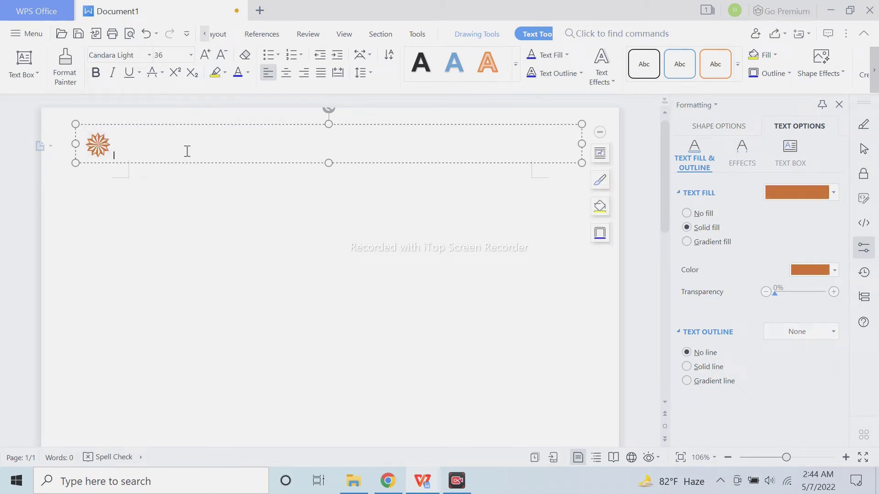
{"action": "key", "text": "ctrl+v"}
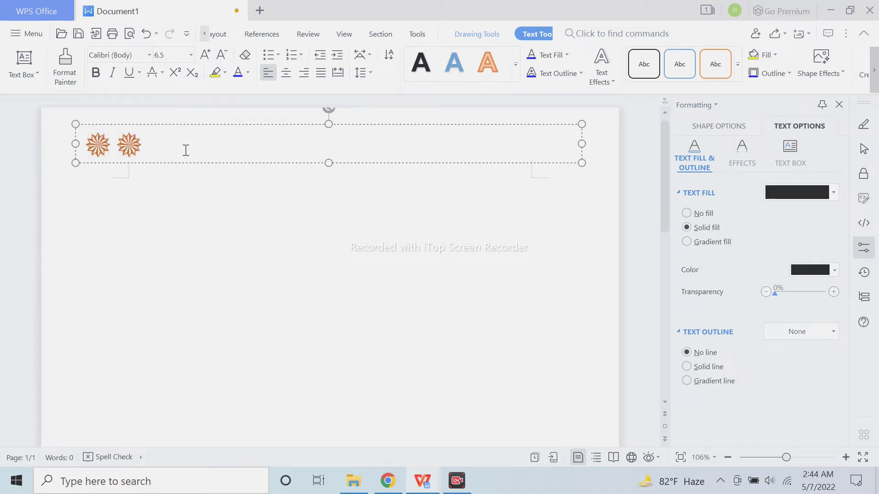
{"action": "scroll", "coordinate": [199, 170], "scroll_direction": "down", "scroll_amount": 3}
{"action": "scroll", "coordinate": [225, 195], "scroll_direction": "up", "scroll_amount": 2}
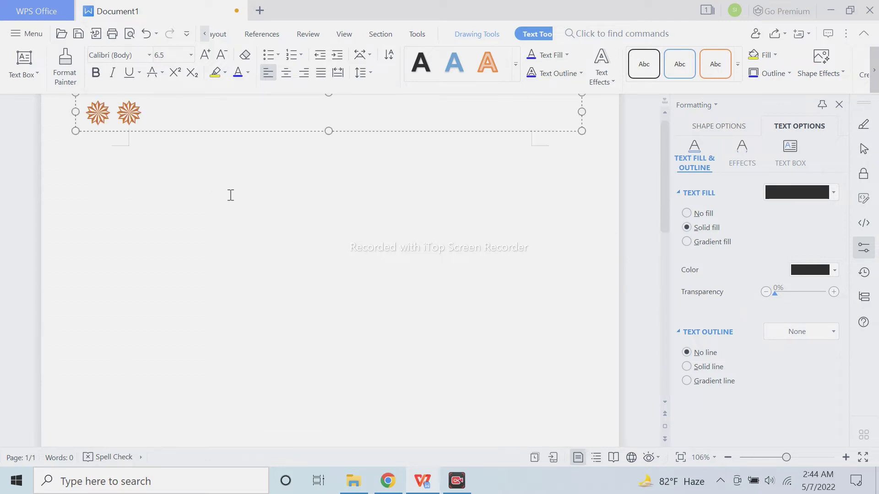
{"action": "scroll", "coordinate": [231, 195], "scroll_direction": "up", "scroll_amount": 1}
{"action": "left_click", "coordinate": [186, 151]}
{"action": "key", "text": "ctrl+v"}
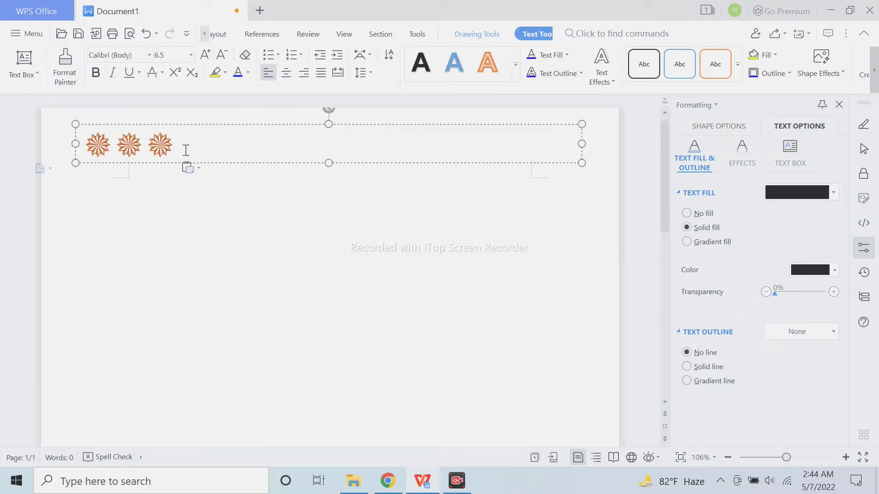
{"action": "key", "text": "ctrl+v"}
{"action": "key", "text": "ctrl+v"}
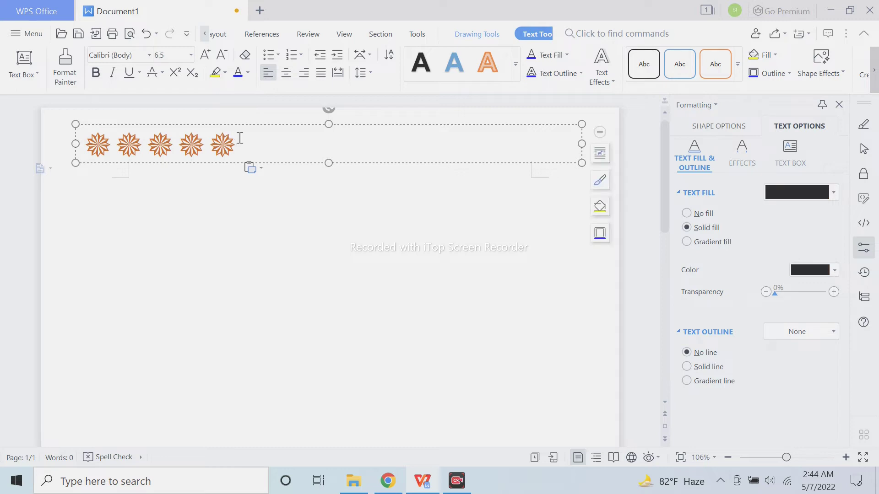
{"action": "key", "text": "ctrl+v"}
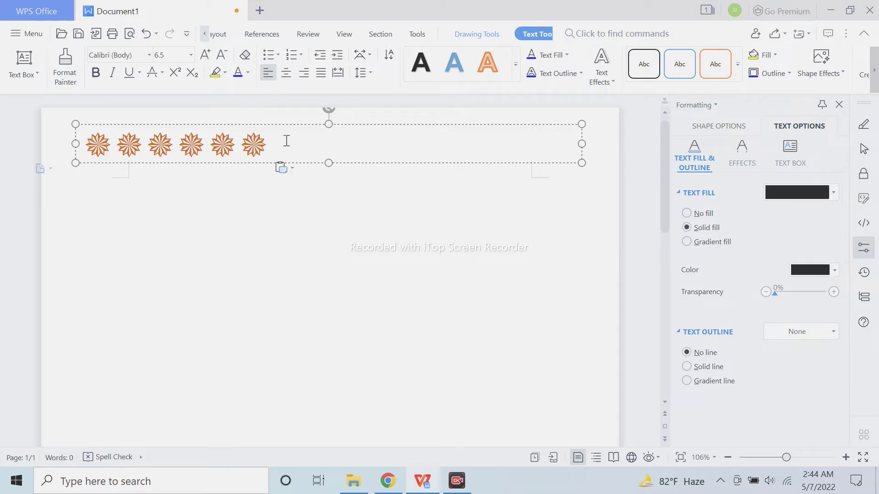
{"action": "key", "text": "ctrl+v"}
{"action": "key", "text": "ctrl"}
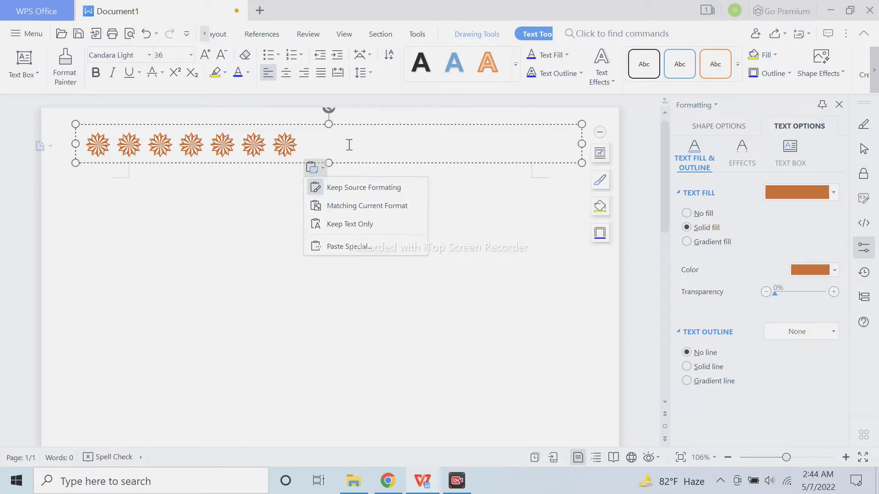
{"action": "key", "text": "ctrl+v"}
{"action": "key", "text": "ctrl+v"}
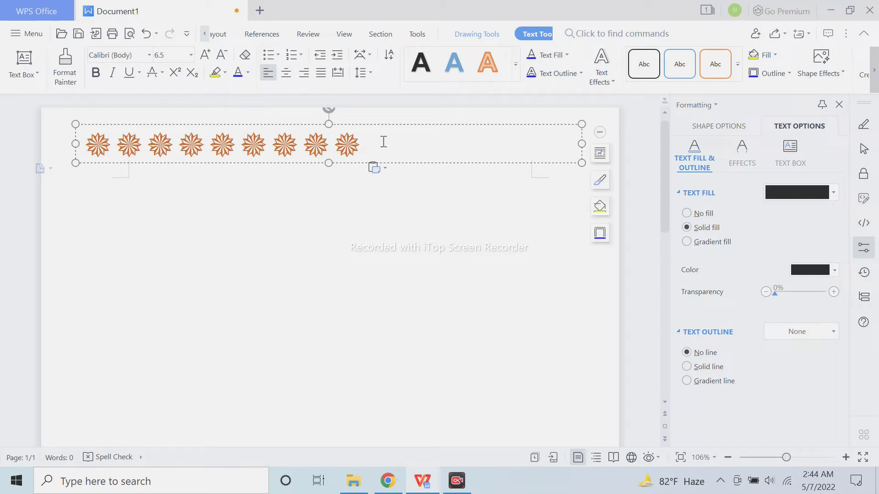
- Copy the last star and paste two more at the end of the row
{"action": "left_click_drag", "start_coordinate": [383, 141], "coordinate": [341, 145]}
{"action": "right_click", "coordinate": [341, 147]}
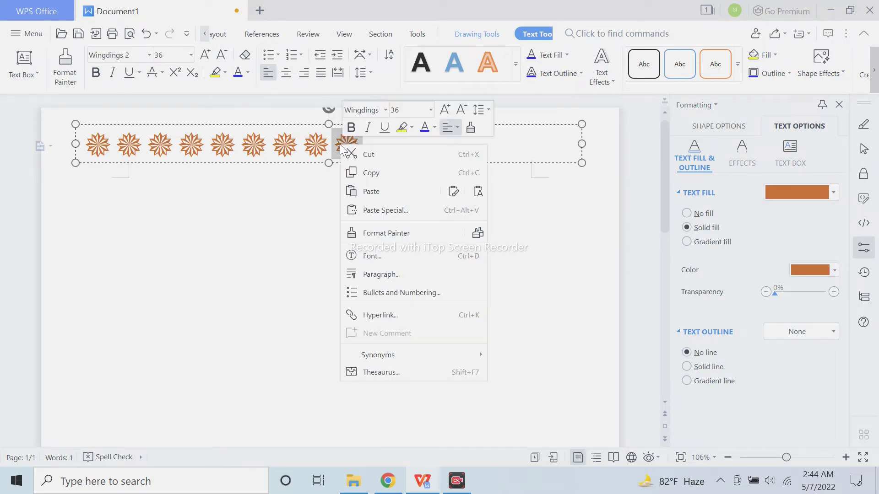
{"action": "left_click", "coordinate": [371, 172]}
{"action": "left_click", "coordinate": [416, 148]}
{"action": "key", "text": "ctrl+v"}
{"action": "key", "text": "ctrl+v"}
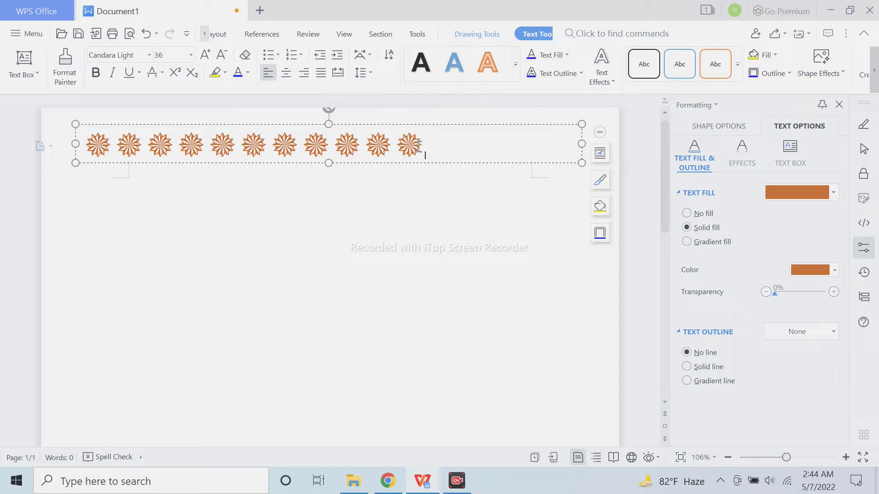
{"action": "key", "text": "ctrl+v"}
{"action": "key", "text": "ctrl+v"}
{"action": "key", "text": "ctrl+v"}
{"action": "key", "text": "ctrl+v"}
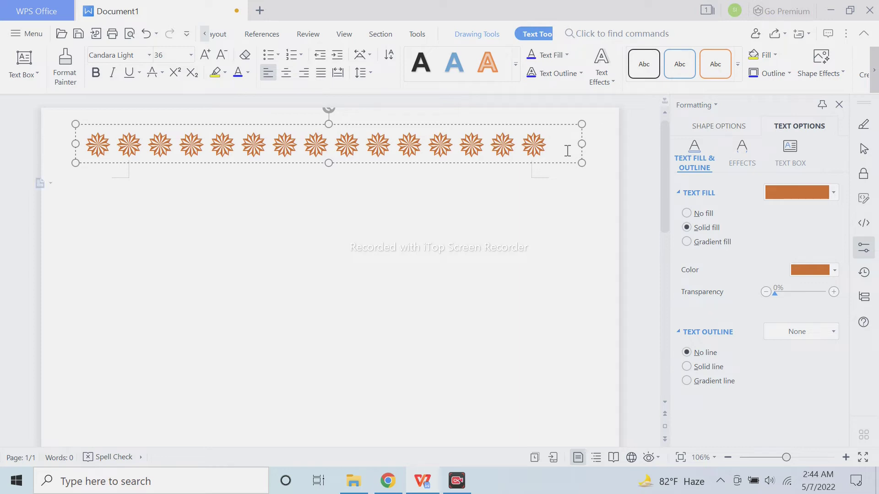
- Widen the text box's right edge so sixteen stars fit, then deselect it
{"action": "key", "text": "ctrl+a"}
{"action": "left_click_drag", "start_coordinate": [602, 145], "coordinate": [616, 145]}
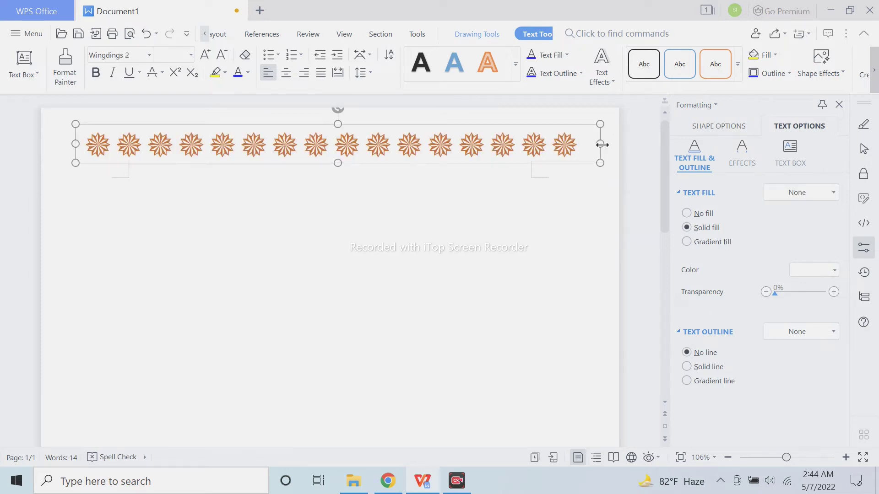
{"action": "left_click", "coordinate": [618, 206]}
{"action": "left_click", "coordinate": [315, 204]}
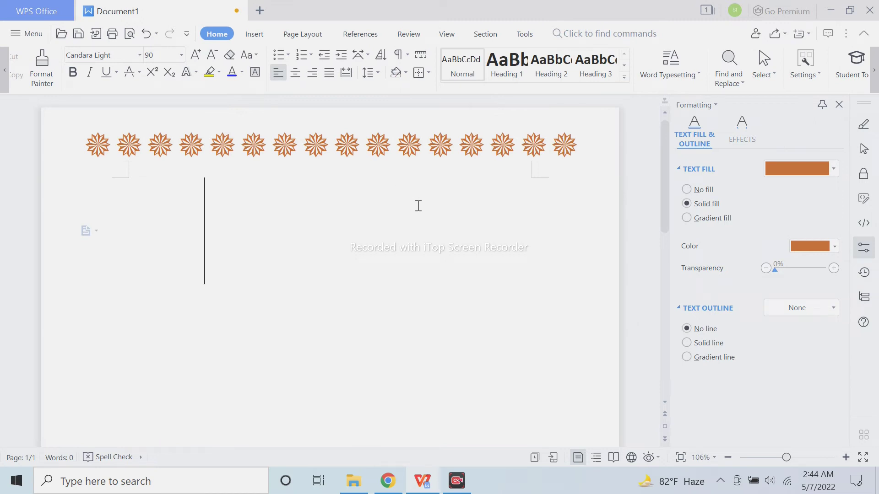
- Set the top and bottom page margins to 0.5 in on the Page Layout tab
{"action": "scroll", "coordinate": [416, 204], "scroll_direction": "down", "scroll_amount": 1, "text": "ctrl"}
{"action": "left_click", "coordinate": [266, 36]}
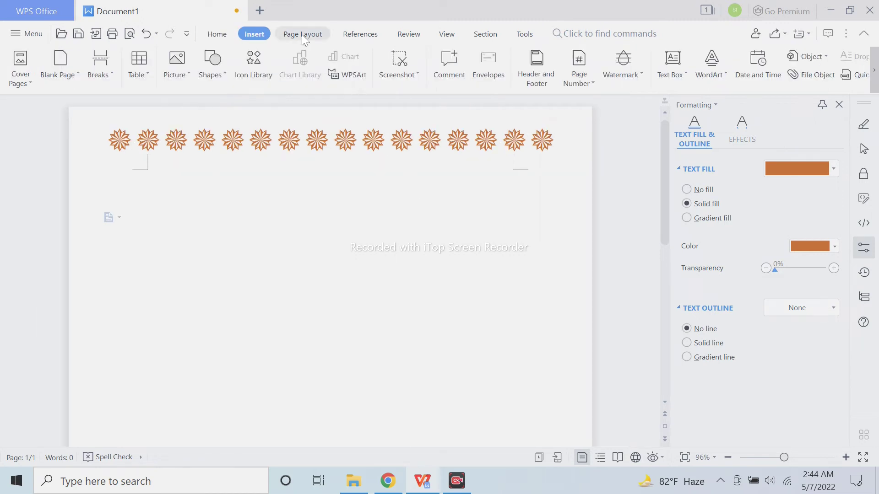
{"action": "left_click", "coordinate": [301, 34]}
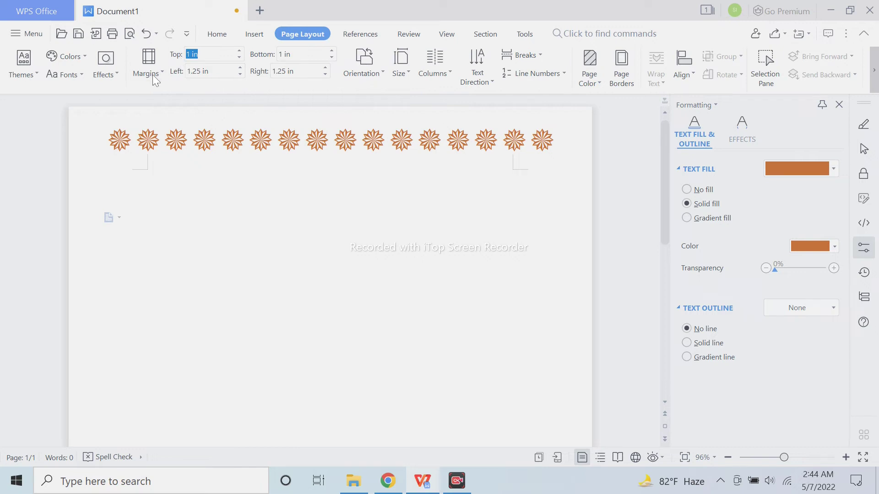
{"action": "type", "text": ".5"}
{"action": "key", "text": "Return"}
{"action": "key", "text": "Tab"}
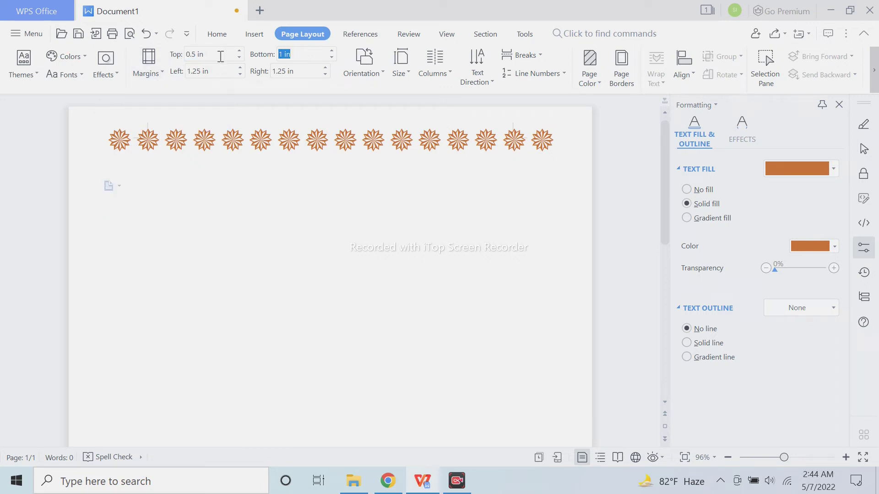
{"action": "type", "text": ".5"}
{"action": "key", "text": "Tab"}
- Set the left margin to 0.5 in, enter 0.5 for the right, then exit Print Preview
{"action": "type", "text": ".5"}
{"action": "left_click", "coordinate": [292, 72]}
{"action": "left_click_drag", "start_coordinate": [294, 72], "coordinate": [254, 84]}
{"action": "type", "text": ".5"}
{"action": "key", "text": "ctrl+F2"}
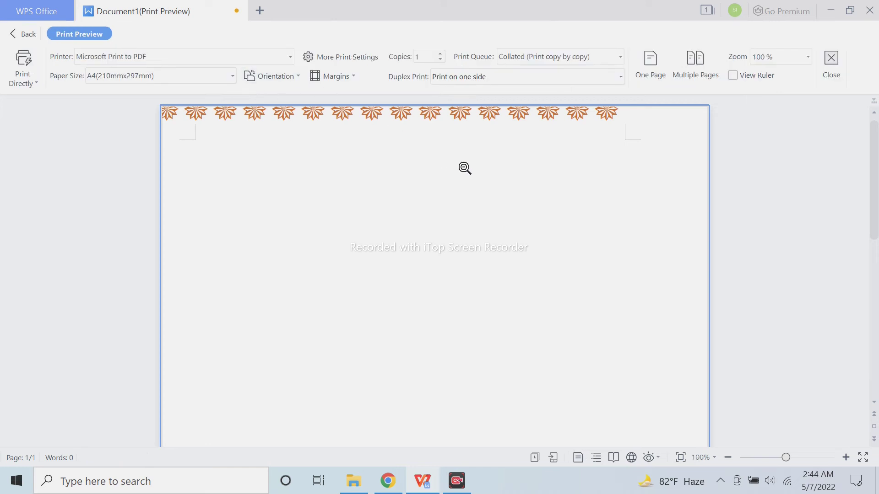
{"action": "scroll", "coordinate": [183, 57], "scroll_direction": "down", "scroll_amount": 1}
{"action": "scroll", "coordinate": [115, 60], "scroll_direction": "down", "scroll_amount": 1}
{"action": "left_click", "coordinate": [20, 34]}
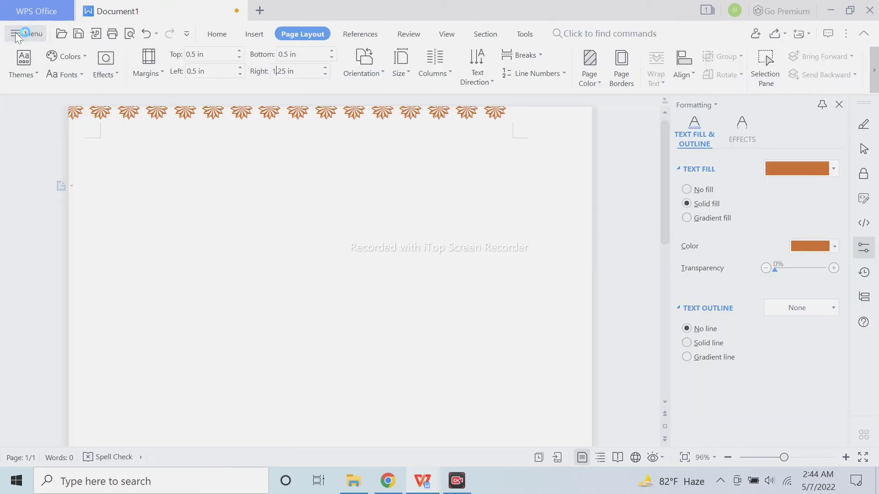
- Drag the star border row down so it sits just below the page's top edge
{"action": "left_click", "coordinate": [418, 123]}
{"action": "left_click_drag", "start_coordinate": [417, 127], "coordinate": [466, 156]}
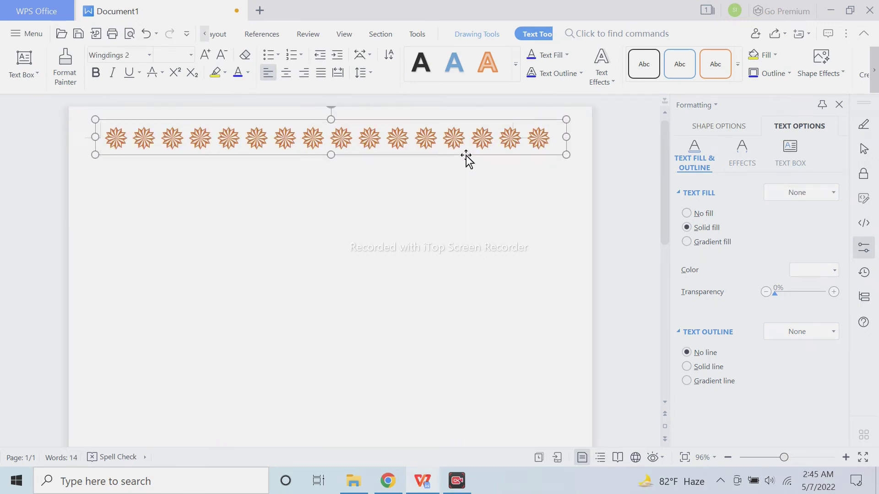
{"action": "left_click", "coordinate": [479, 192]}
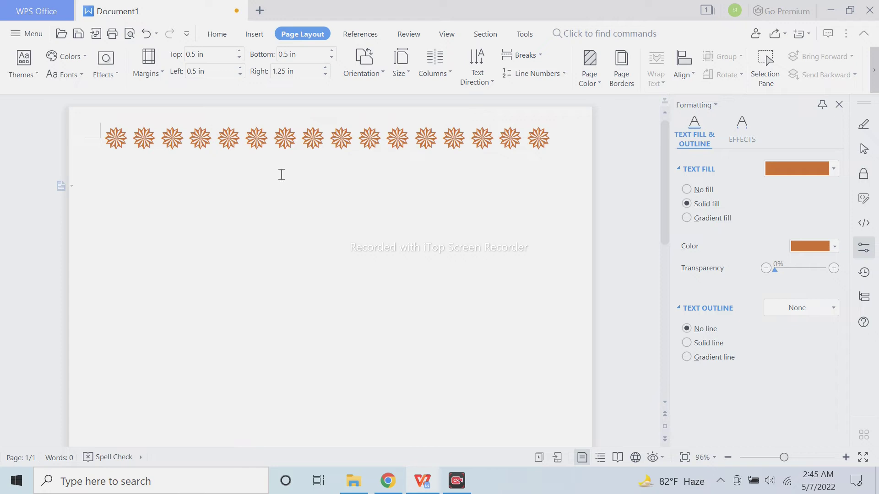
{"action": "left_click", "coordinate": [207, 34]}
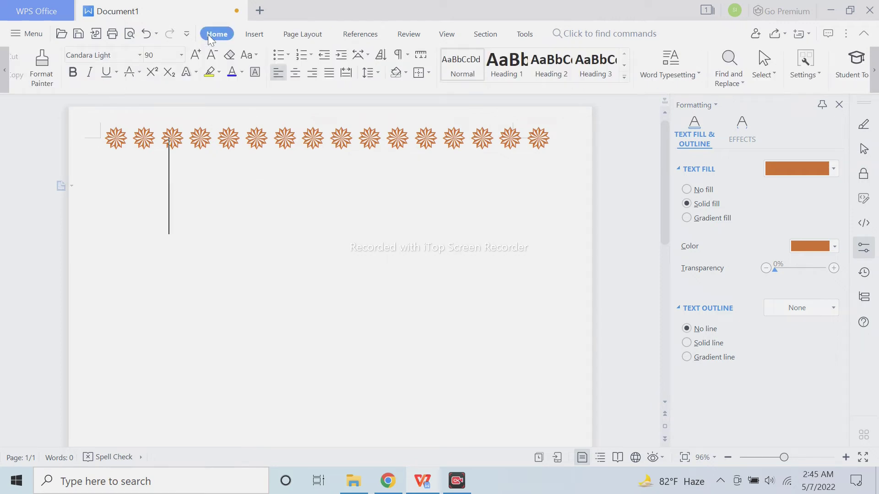
{"action": "left_click", "coordinate": [181, 55]}
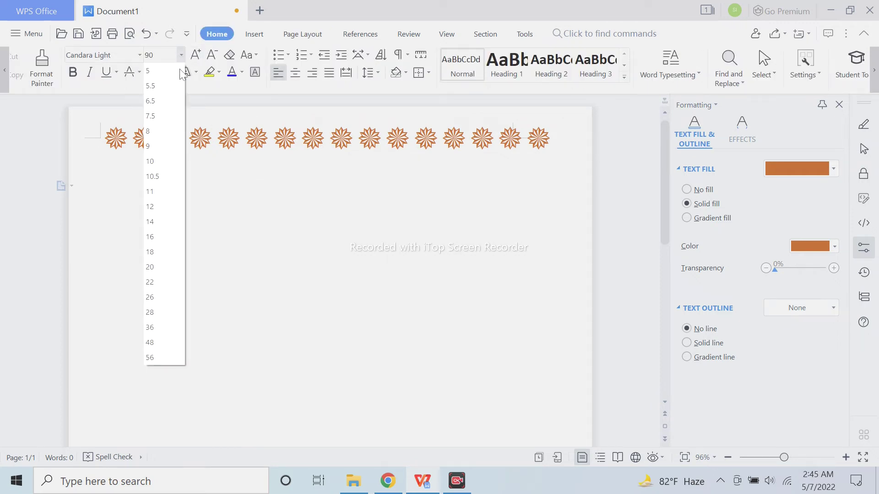
{"action": "left_click", "coordinate": [155, 206]}
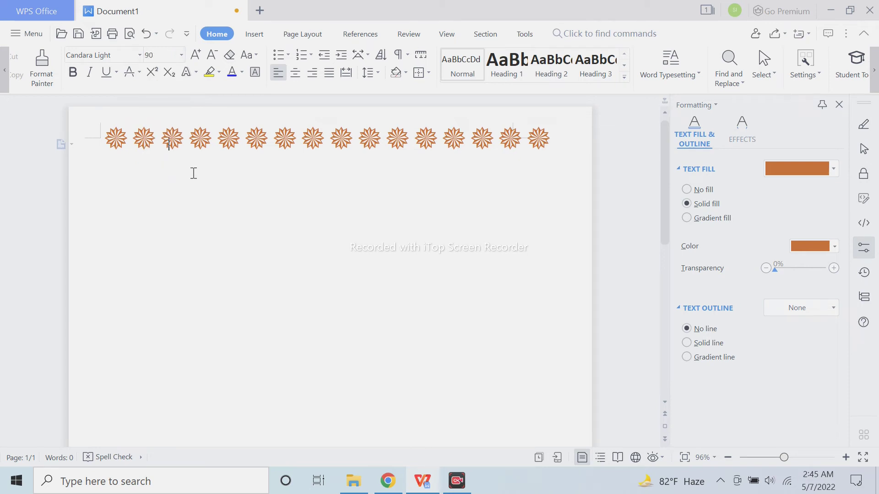
- Type a placeholder character below the stars and shrink it to 28 pt
{"action": "left_click", "coordinate": [193, 173]}
{"action": "type", "text": "S"}
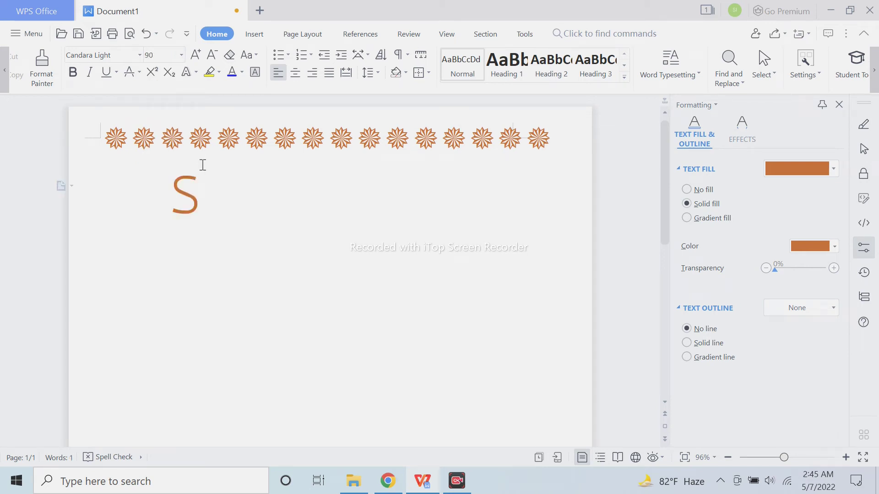
{"action": "triple_click", "coordinate": [211, 161]}
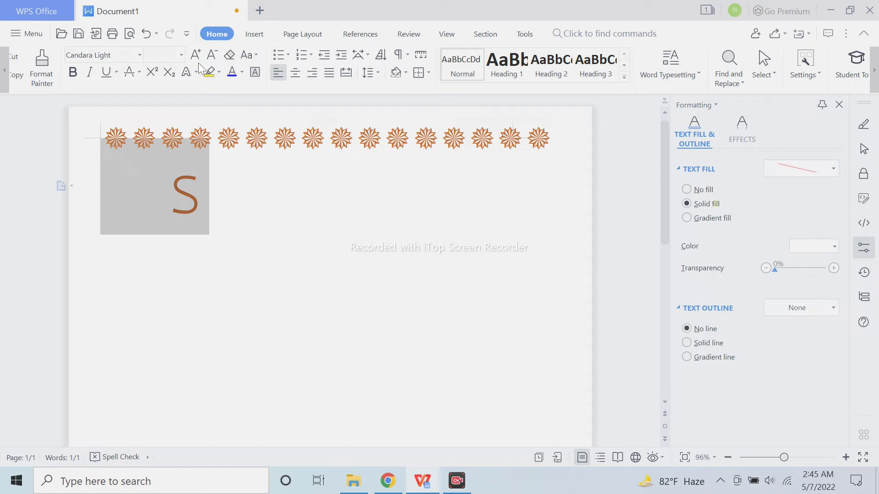
{"action": "left_click", "coordinate": [211, 56]}
{"action": "left_click", "coordinate": [210, 59]}
{"action": "left_click", "coordinate": [209, 59]}
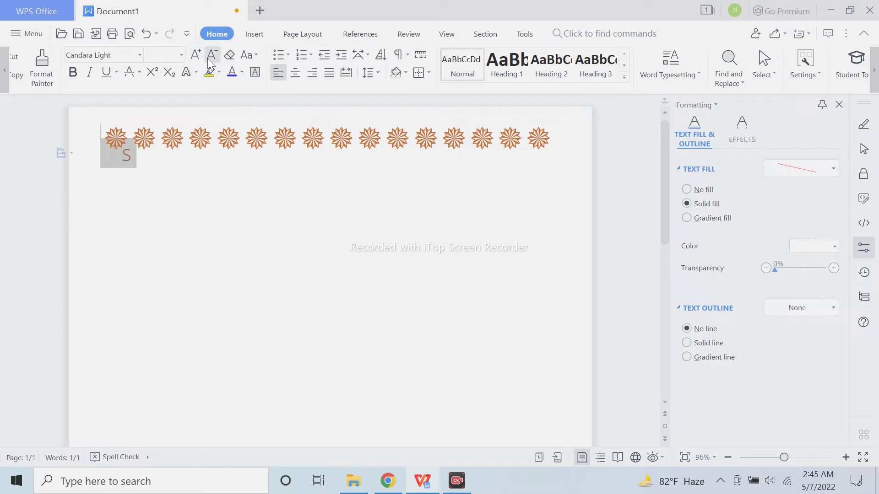
{"action": "left_click", "coordinate": [112, 197]}
- Replace the placeholder with the orange title, a name followed by 'class Room'
{"action": "double_click", "coordinate": [123, 154]}
{"action": "type", "text": "Jannat's class "}
{"action": "type", "text": "om"}
{"action": "key", "text": "ctrl+a"}
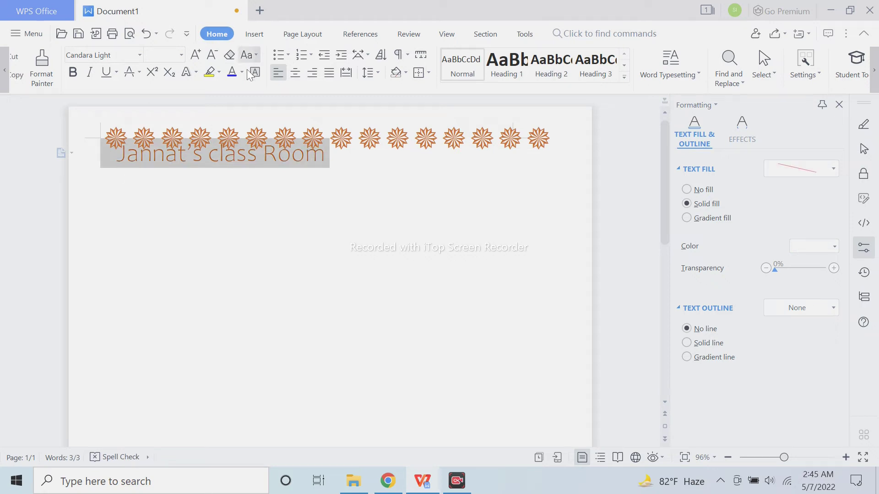
{"action": "left_click", "coordinate": [281, 185]}
{"action": "left_click", "coordinate": [164, 149]}
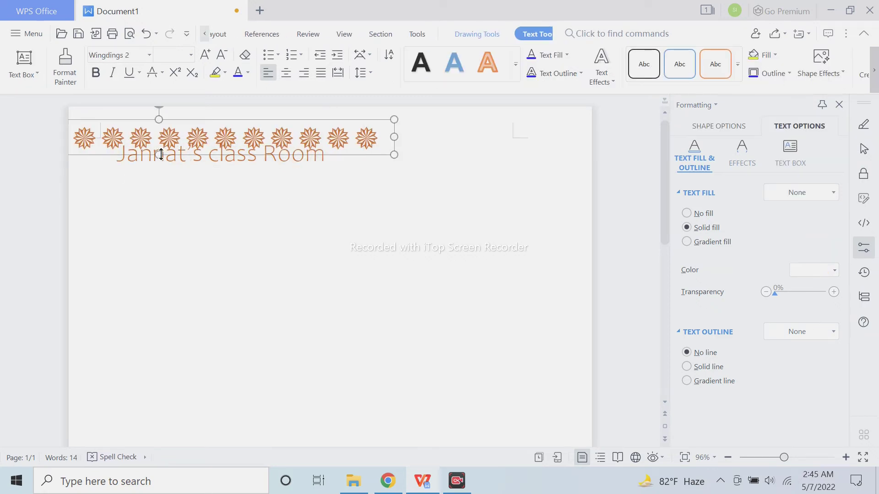
- Stretch the star border box wider toward the page's right edge
{"action": "left_click", "coordinate": [359, 157]}
{"action": "left_click", "coordinate": [389, 141]}
{"action": "left_click", "coordinate": [389, 141]}
{"action": "left_click_drag", "start_coordinate": [359, 124], "coordinate": [533, 118]}
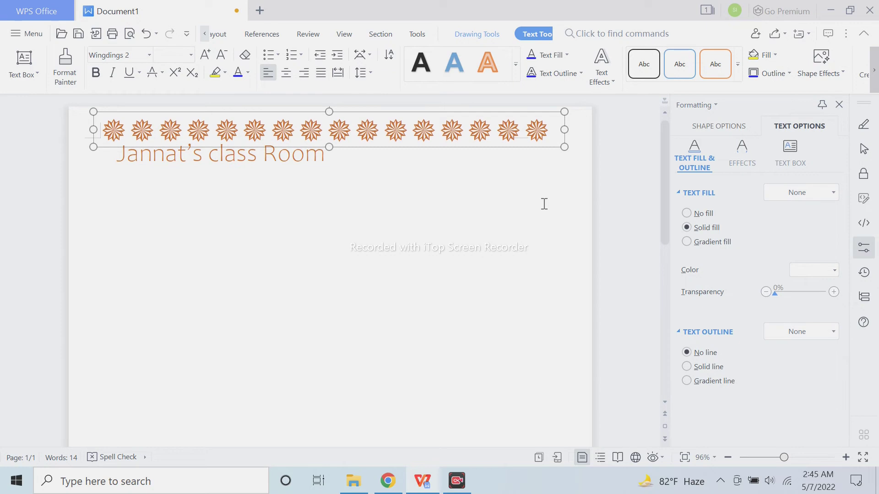
{"action": "left_click", "coordinate": [543, 204]}
{"action": "left_click", "coordinate": [545, 120]}
{"action": "mouse_move", "coordinate": [565, 128]}
{"action": "left_mouse_down"}
{"action": "mouse_move", "coordinate": [582, 129]}
{"action": "mouse_move", "coordinate": [526, 131]}
{"action": "left_mouse_up"}
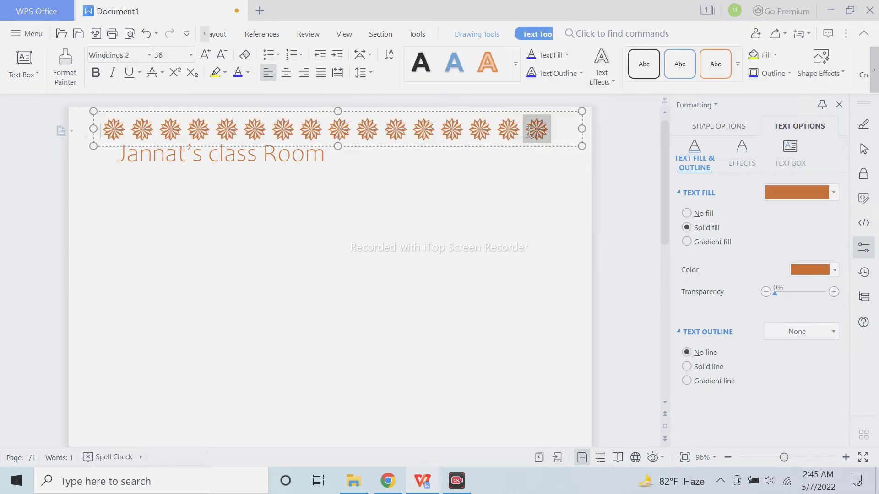
{"action": "left_click", "coordinate": [556, 131]}
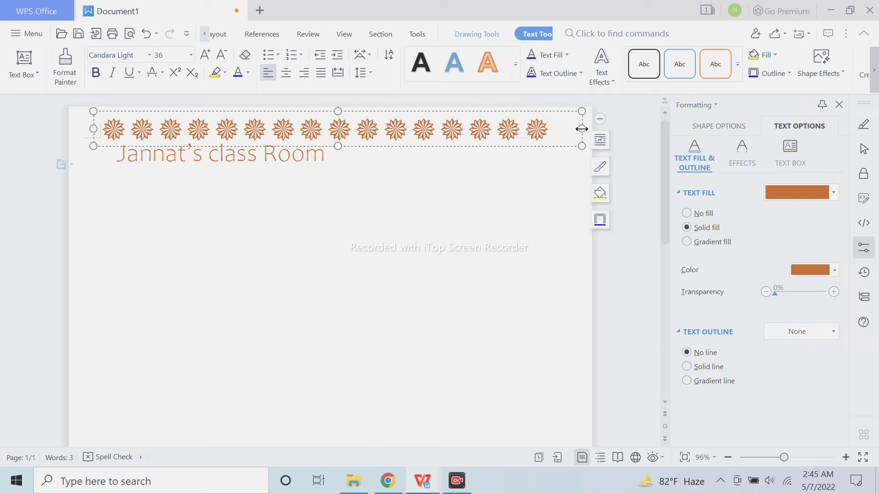
{"action": "left_click_drag", "start_coordinate": [582, 129], "coordinate": [587, 129]}
- Trim the border box's bottom and make the stars 28 pt
{"action": "left_click", "coordinate": [477, 163]}
{"action": "left_click", "coordinate": [339, 133]}
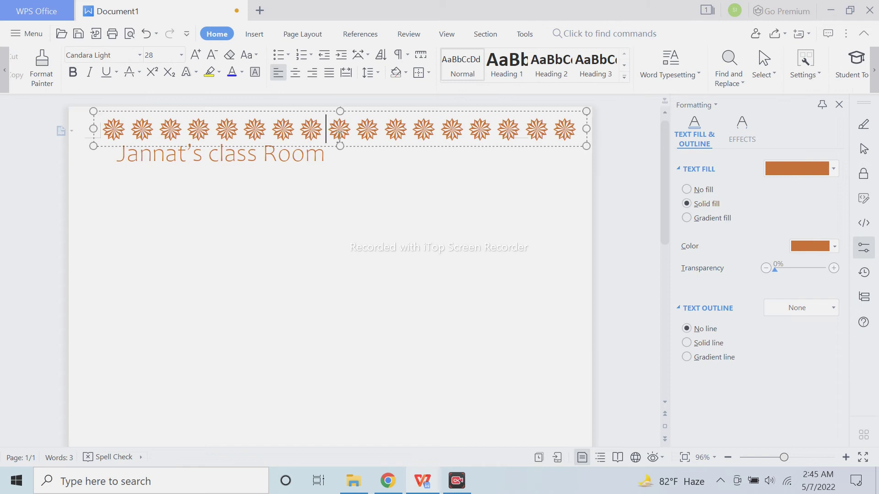
{"action": "left_click_drag", "start_coordinate": [342, 143], "coordinate": [342, 139]}
{"action": "key", "text": "ctrl+a"}
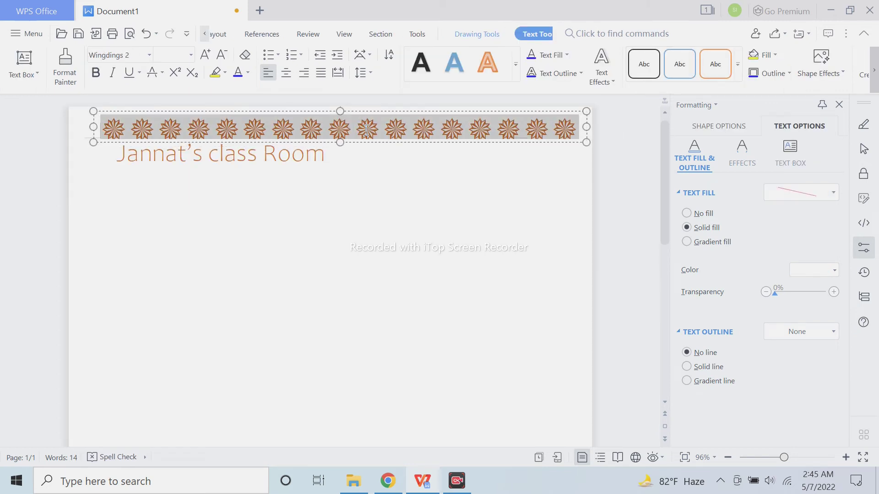
{"action": "left_click", "coordinate": [223, 55]}
- Paste two more stars at the end of the row
{"action": "left_click", "coordinate": [425, 182]}
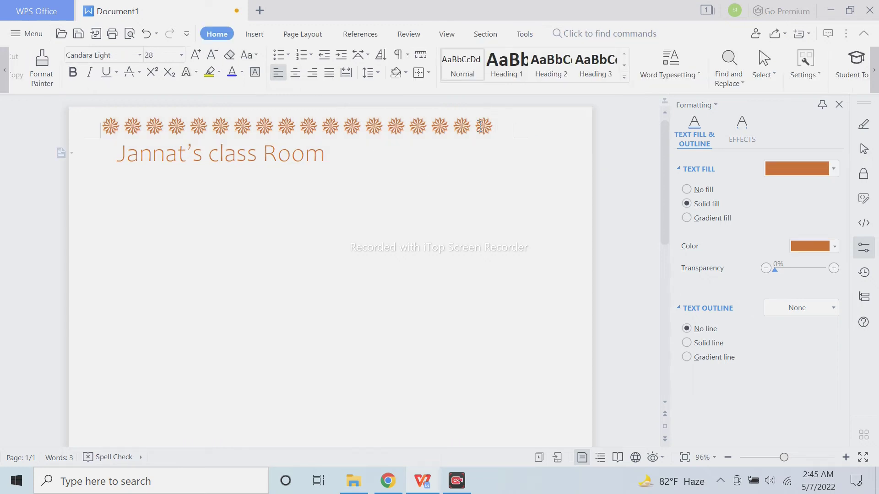
{"action": "left_click", "coordinate": [484, 126]}
{"action": "left_click_drag", "start_coordinate": [494, 126], "coordinate": [484, 127]}
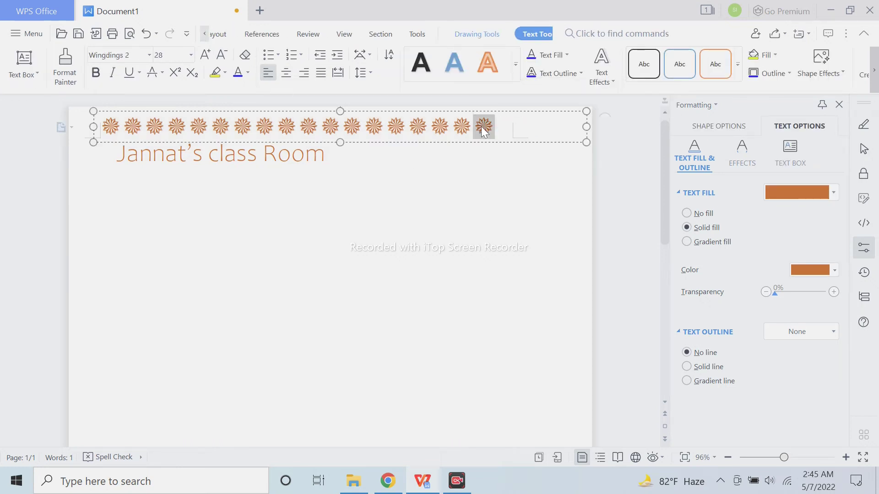
{"action": "left_click", "coordinate": [526, 133]}
{"action": "key", "text": "ctrl+v"}
{"action": "key", "text": "ctrl+v"}
{"action": "key", "text": "ctrl+v"}
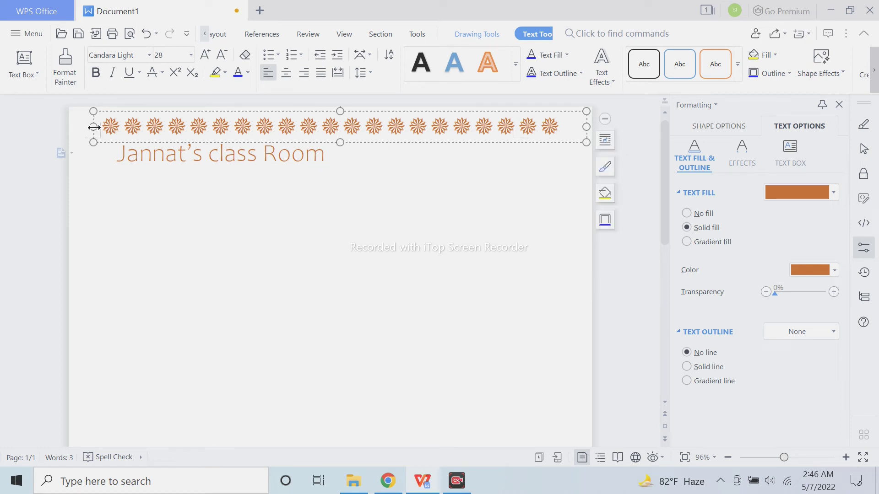
- Extend the border's left edge outward and nudge it slightly down
{"action": "left_click_drag", "start_coordinate": [94, 127], "coordinate": [88, 127]}
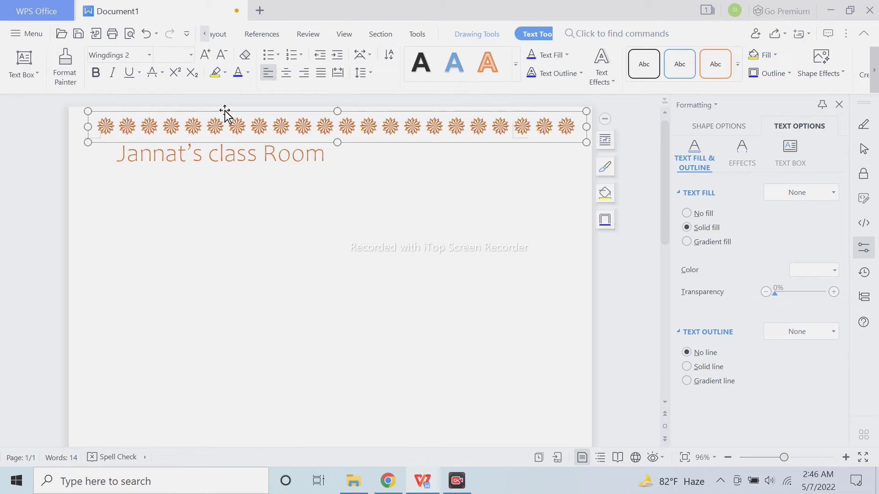
{"action": "left_click_drag", "start_coordinate": [225, 112], "coordinate": [225, 116]}
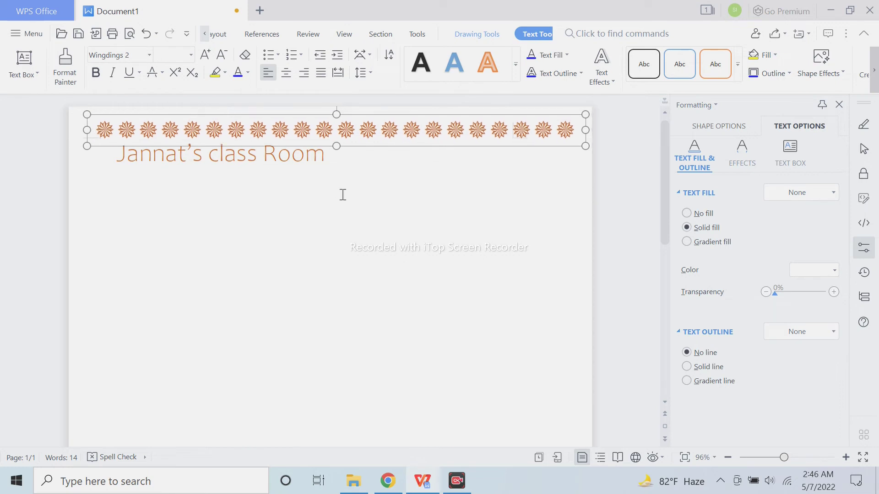
{"action": "left_click", "coordinate": [395, 193]}
{"action": "left_click", "coordinate": [443, 124]}
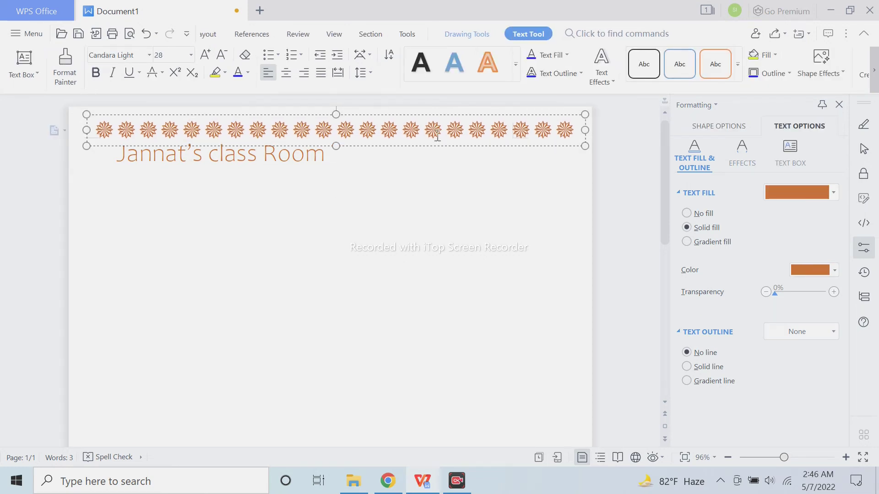
- Place a copy of the starburst row along the page's bottom edge
{"action": "left_click_drag", "start_coordinate": [436, 147], "coordinate": [434, 315]}
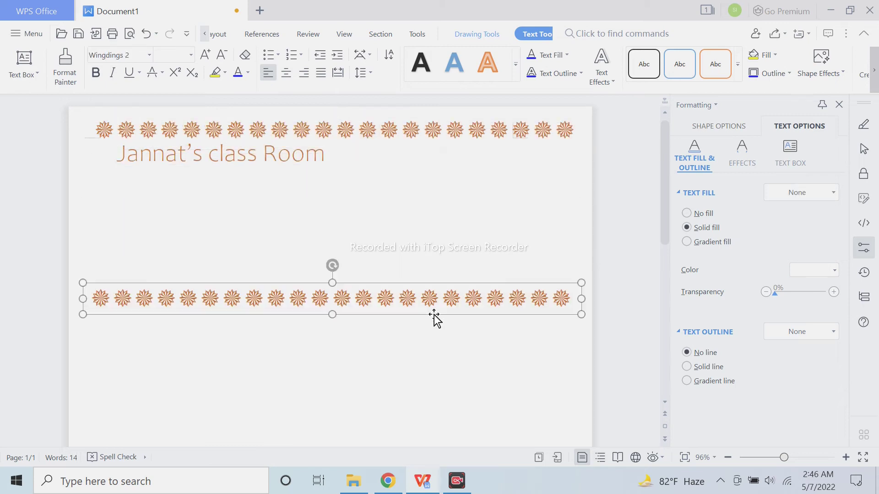
{"action": "scroll", "coordinate": [431, 284], "scroll_direction": "down", "scroll_amount": 3}
{"action": "scroll", "coordinate": [401, 207], "scroll_direction": "down", "scroll_amount": 3, "text": "ctrl"}
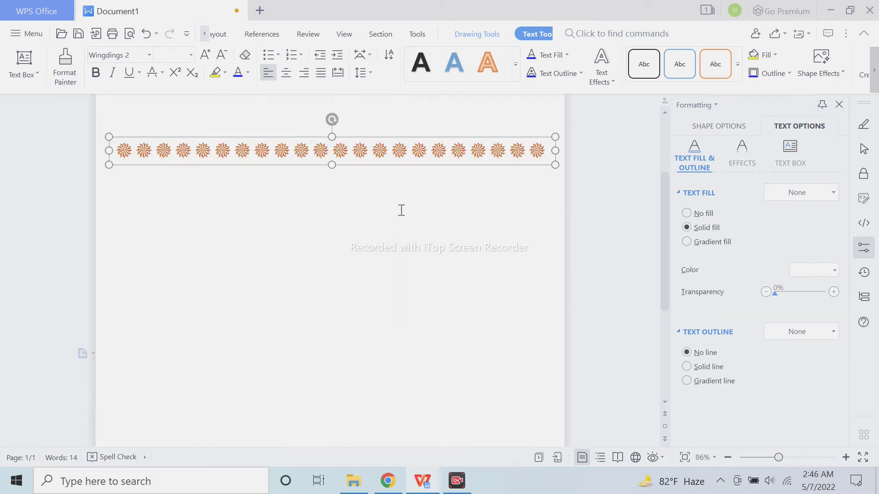
{"action": "left_click_drag", "start_coordinate": [377, 149], "coordinate": [362, 306]}
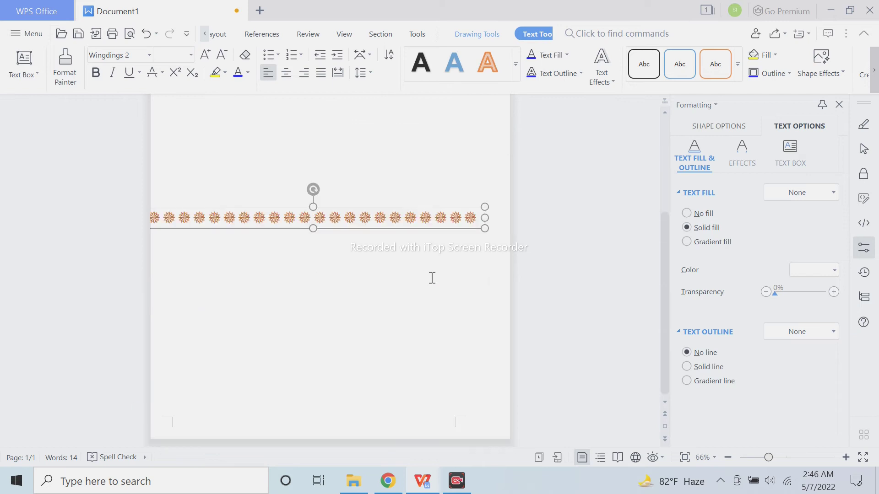
{"action": "mouse_move", "coordinate": [394, 230]}
{"action": "left_mouse_down"}
{"action": "mouse_move", "coordinate": [428, 345]}
{"action": "mouse_move", "coordinate": [407, 400]}
{"action": "mouse_move", "coordinate": [414, 433]}
{"action": "left_mouse_up"}
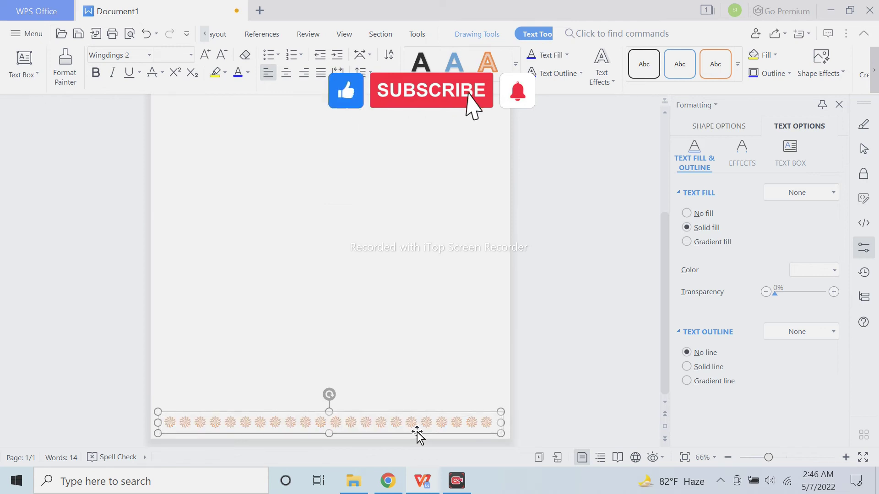
{"action": "left_click", "coordinate": [574, 371]}
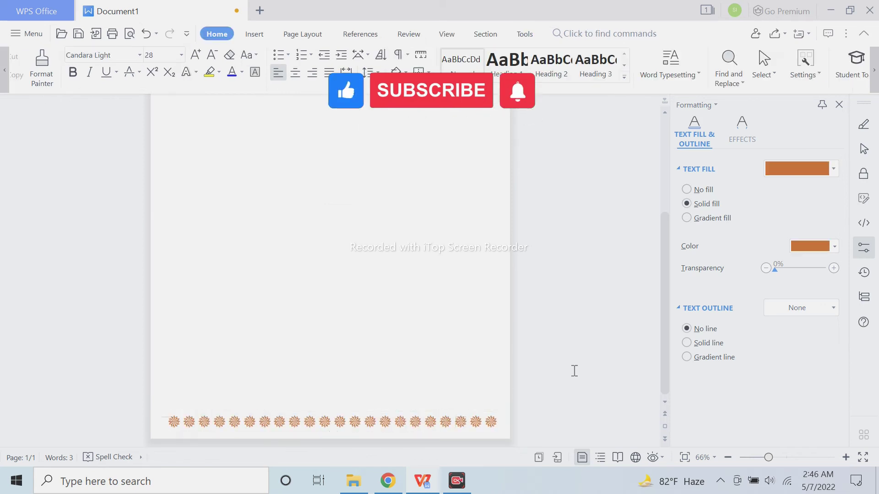
{"action": "left_click", "coordinate": [408, 421]}
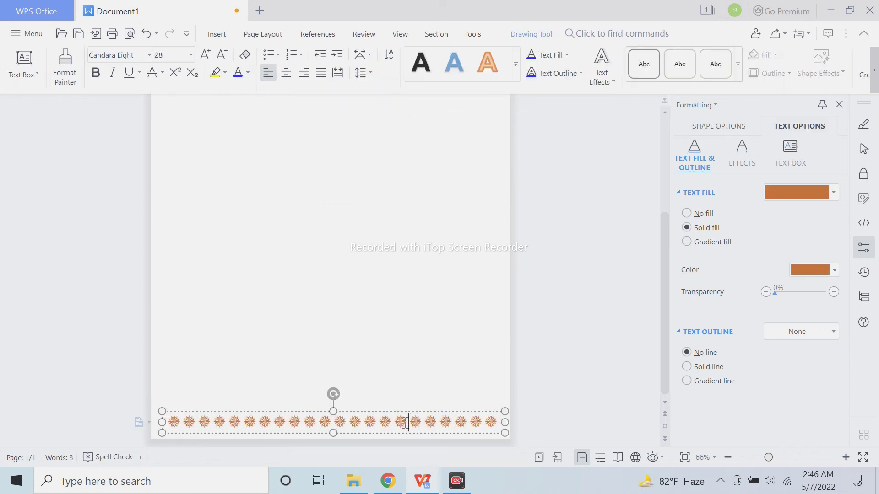
{"action": "double_click", "coordinate": [458, 414]}
{"action": "left_click", "coordinate": [530, 371]}
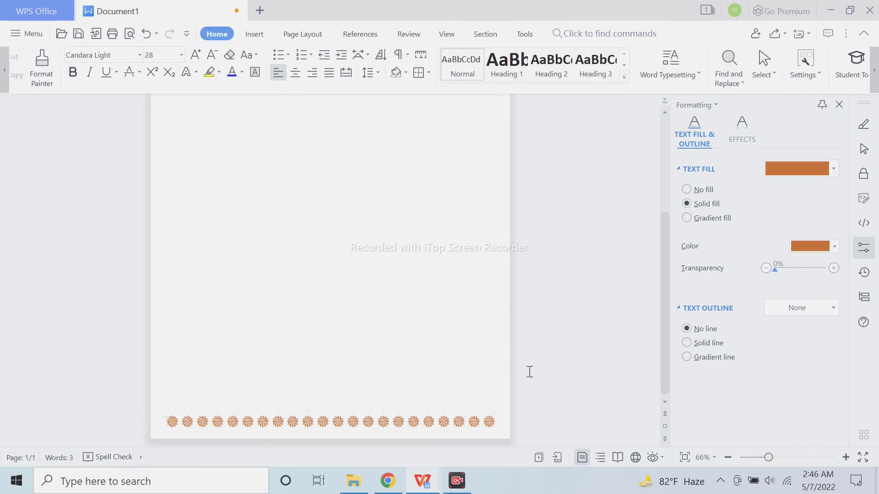
{"action": "scroll", "coordinate": [398, 307], "scroll_direction": "up", "scroll_amount": 5}
- Push the title down one line with an Enter before it
{"action": "left_click", "coordinate": [442, 130]}
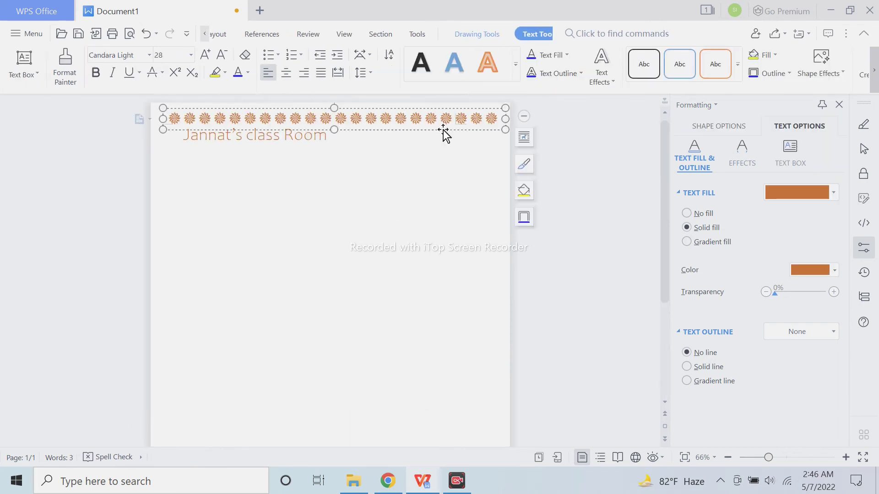
{"action": "left_click", "coordinate": [444, 130]}
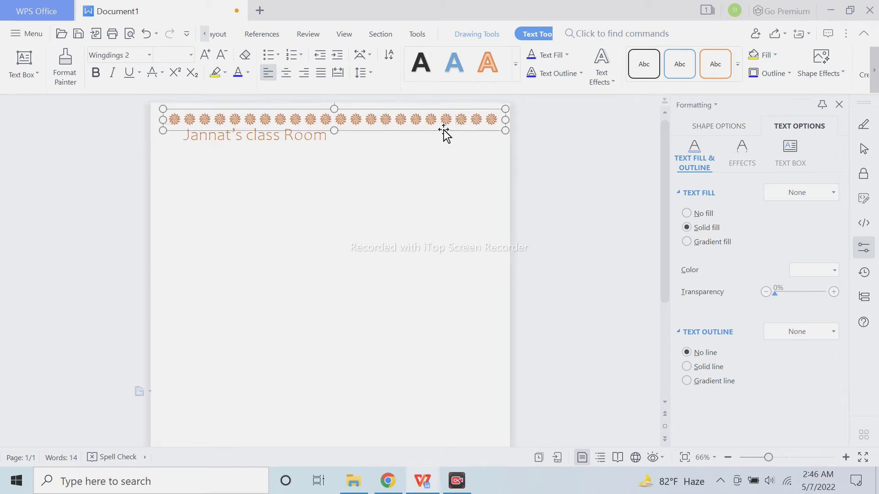
{"action": "left_click", "coordinate": [442, 165]}
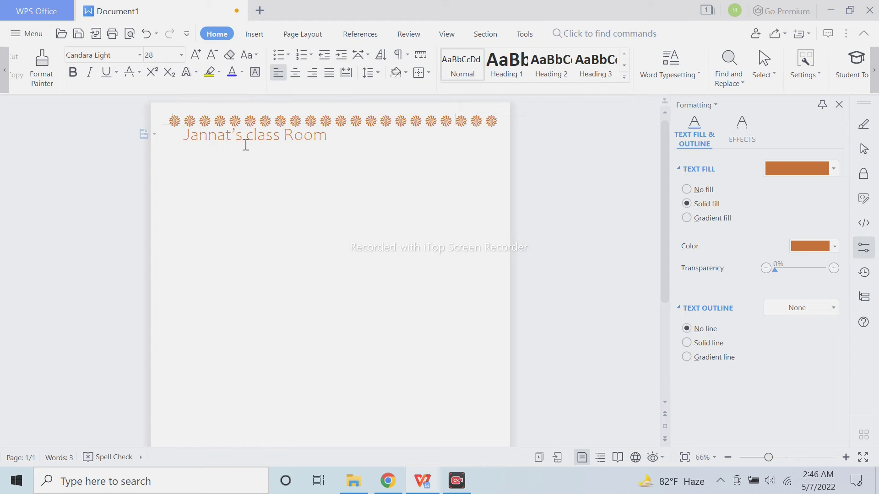
{"action": "key", "text": "Return"}
- Duplicate the top flower border and rotate the copy to vertical
{"action": "left_click", "coordinate": [401, 131]}
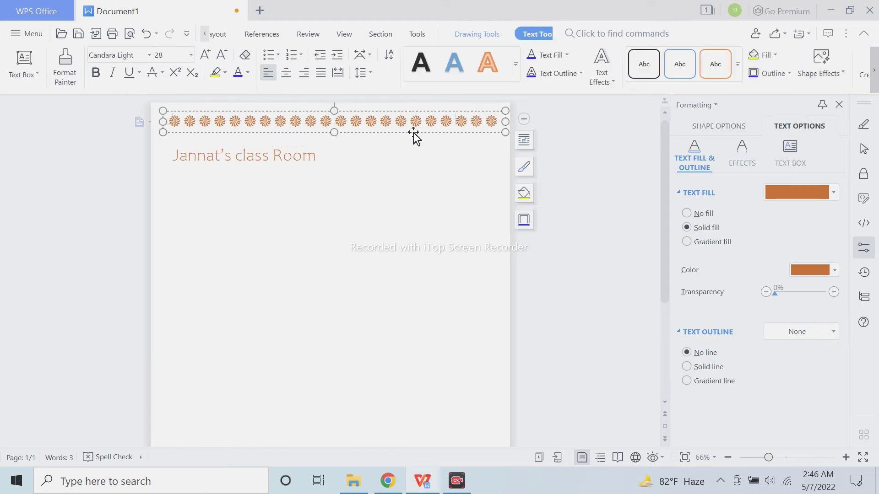
{"action": "key", "text": "ctrl+c"}
{"action": "key", "text": "ctrl+v"}
{"action": "left_click_drag", "start_coordinate": [403, 224], "coordinate": [403, 241]}
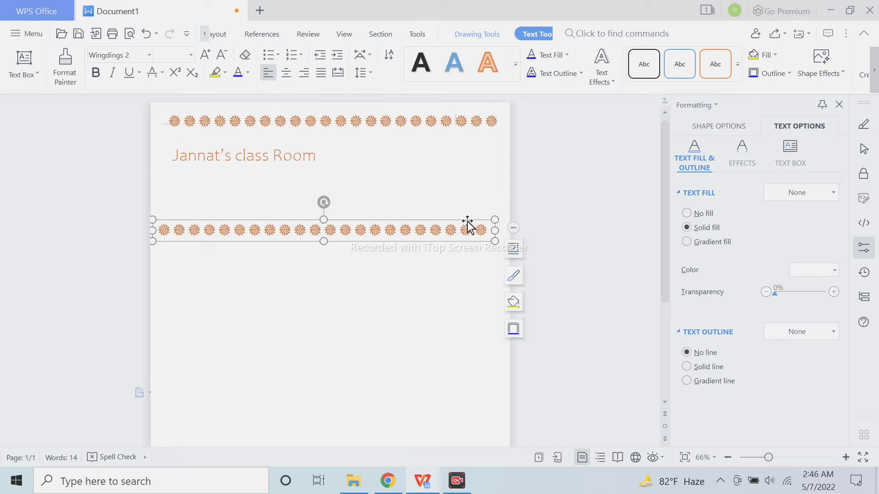
{"action": "left_click_drag", "start_coordinate": [324, 202], "coordinate": [297, 233]}
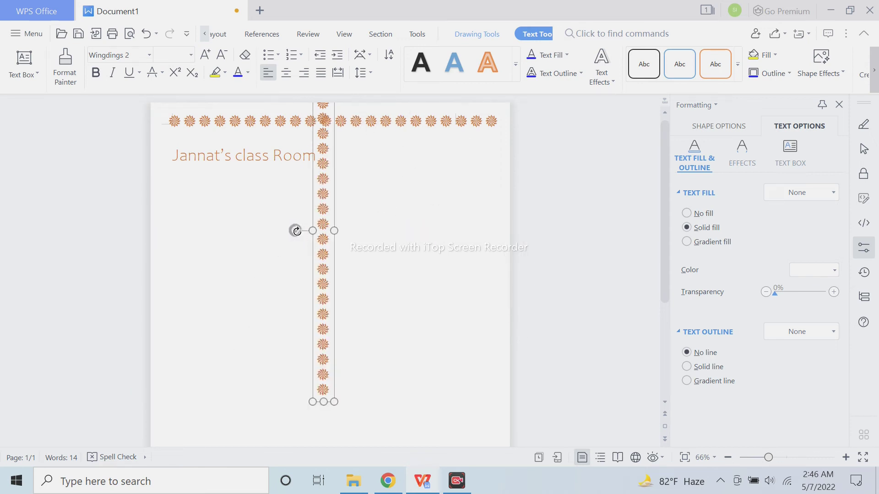
{"action": "key", "text": "ctrl+z"}
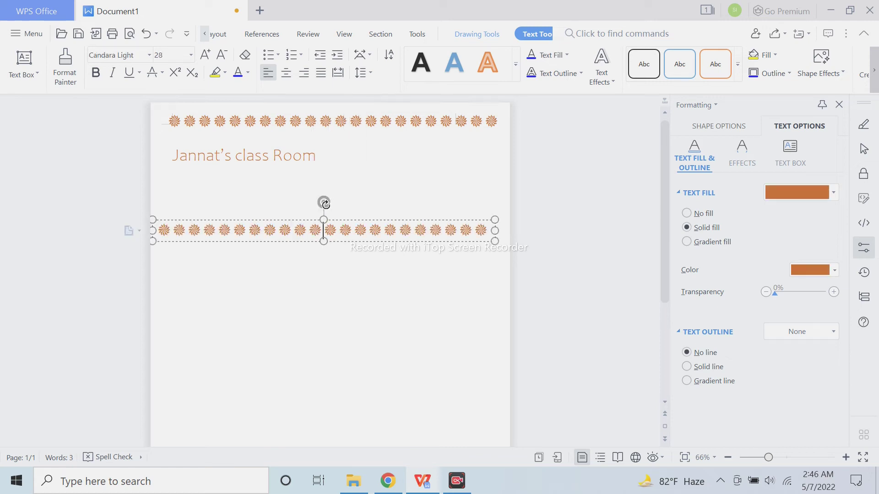
{"action": "key", "text": "ctrl+y"}
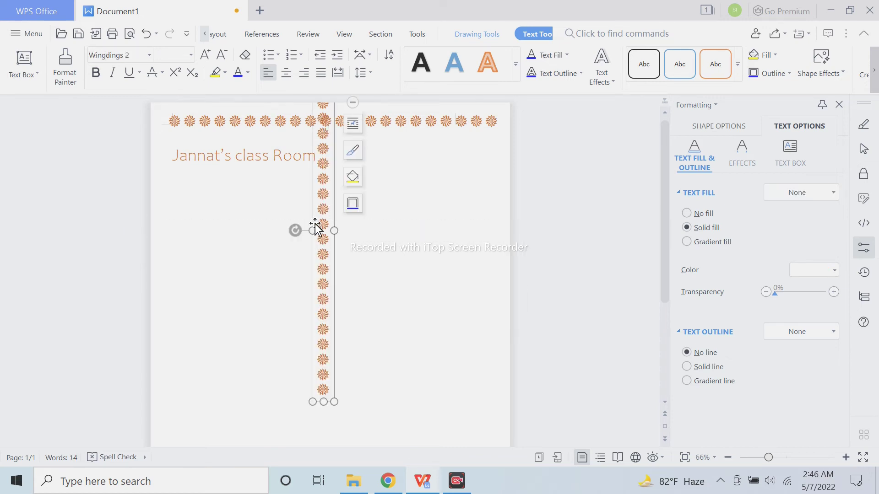
{"action": "left_click_drag", "start_coordinate": [298, 232], "coordinate": [296, 233]}
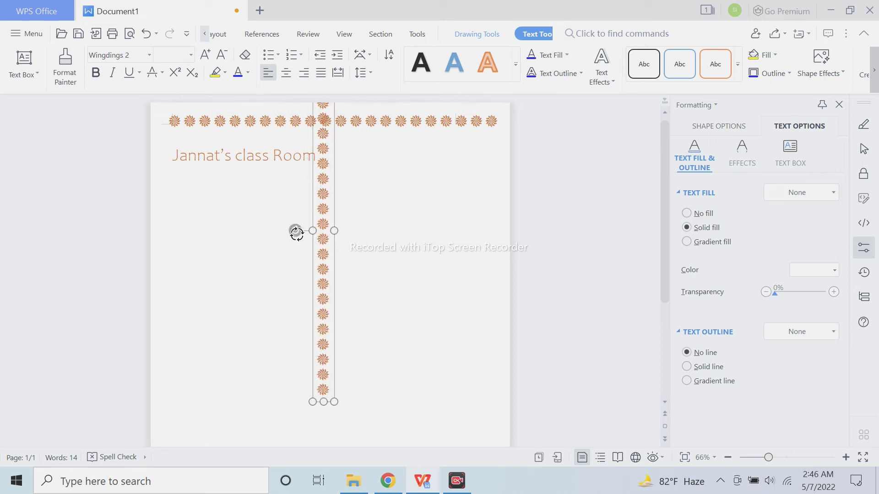
- Move the vertical border to the left margin and stretch it down the page
{"action": "left_click_drag", "start_coordinate": [334, 212], "coordinate": [183, 278]}
{"action": "scroll", "coordinate": [228, 261], "scroll_direction": "down", "scroll_amount": 4}
{"action": "scroll", "coordinate": [201, 317], "scroll_direction": "down", "scroll_amount": 1}
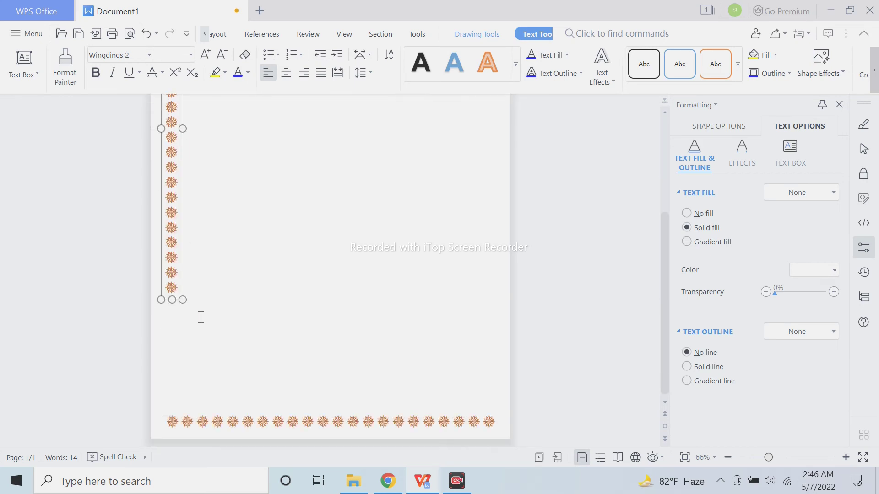
{"action": "left_click_drag", "start_coordinate": [169, 298], "coordinate": [175, 412]}
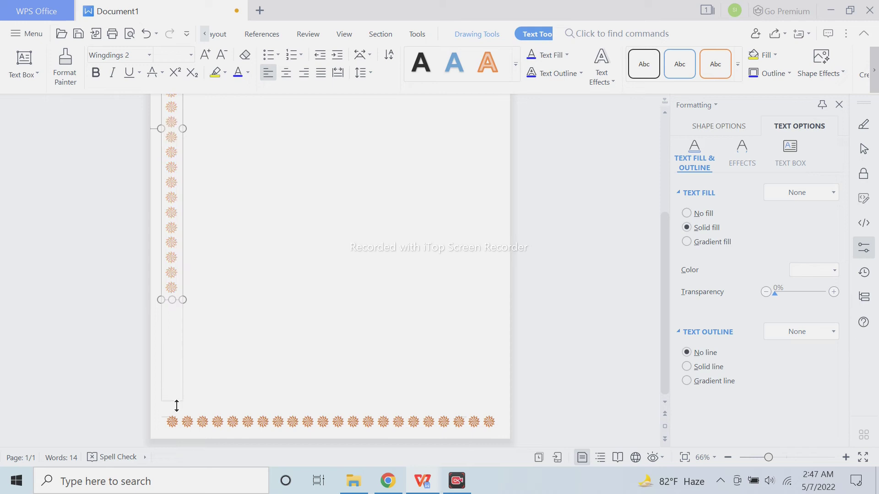
{"action": "scroll", "coordinate": [275, 362], "scroll_direction": "up", "scroll_amount": 1}
{"action": "left_click", "coordinate": [294, 341]}
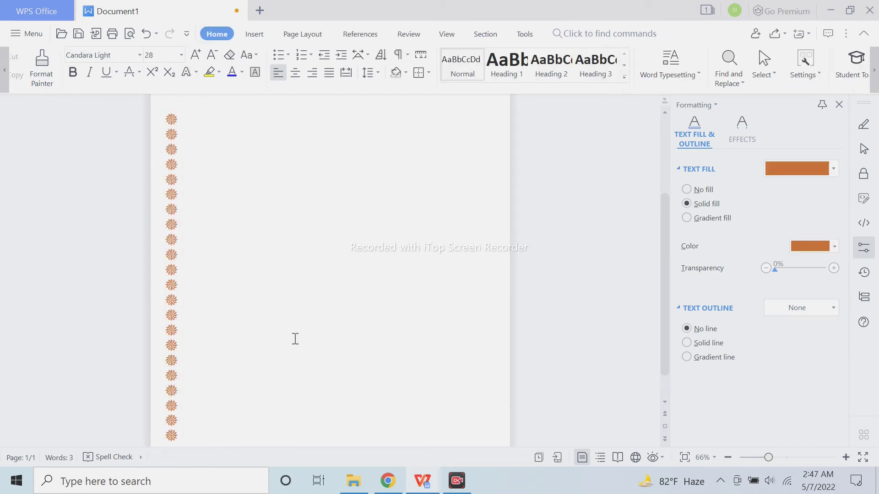
{"action": "scroll", "coordinate": [306, 328], "scroll_direction": "up", "scroll_amount": 5}
{"action": "left_click", "coordinate": [173, 278]}
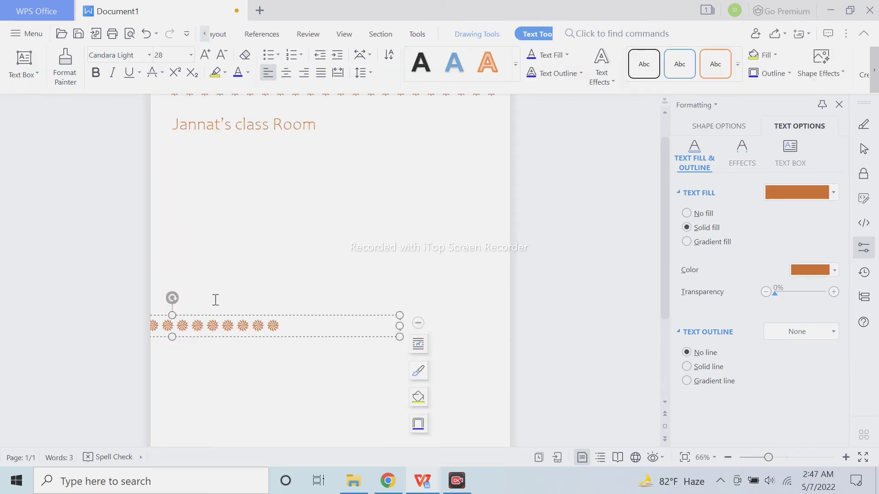
{"action": "left_click", "coordinate": [322, 265]}
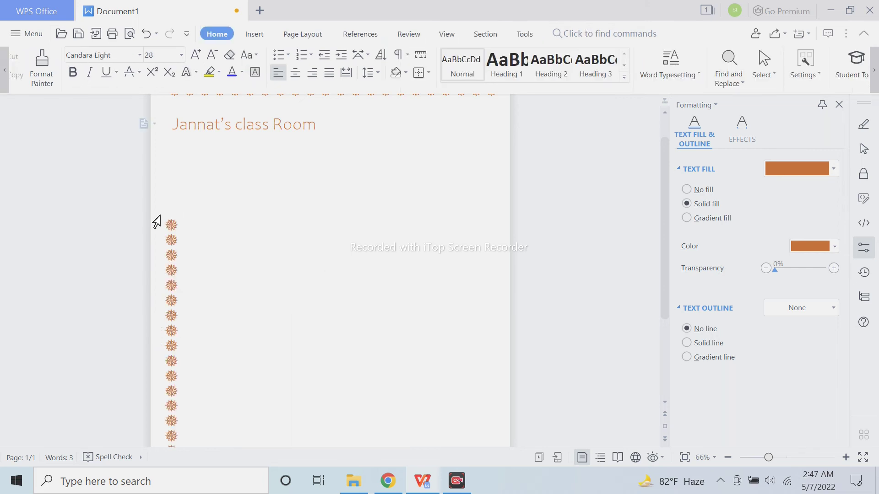
{"action": "left_click", "coordinate": [173, 219]}
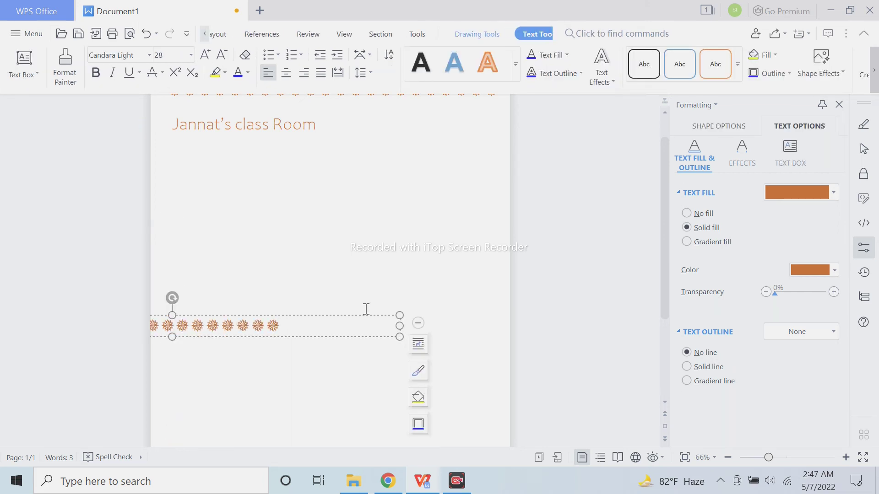
{"action": "left_click", "coordinate": [383, 315]}
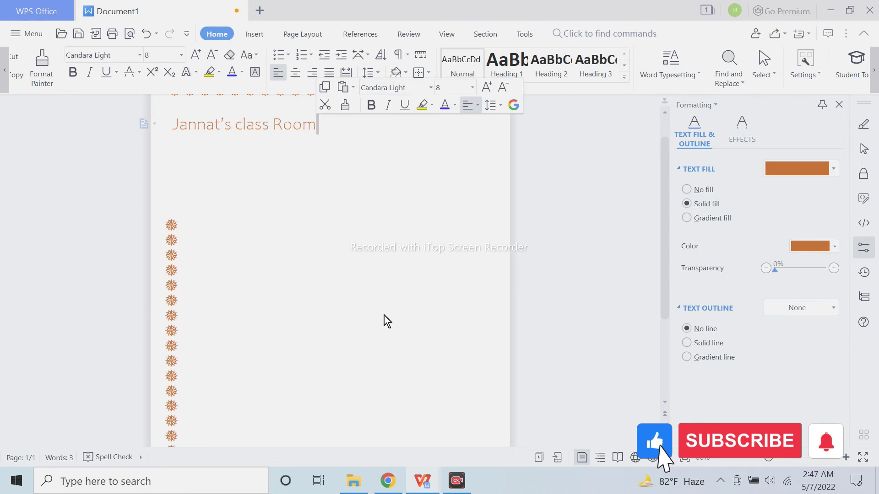
{"action": "left_click", "coordinate": [174, 270]}
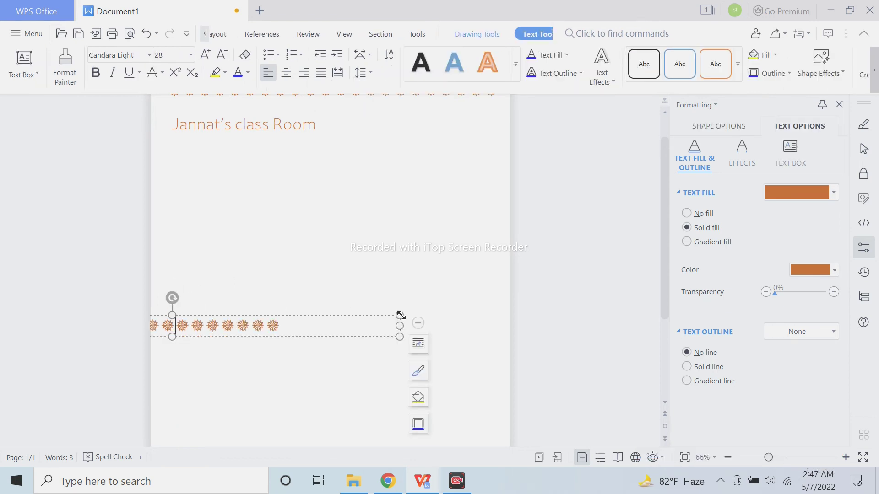
{"action": "scroll", "coordinate": [218, 243], "scroll_direction": "up", "scroll_amount": 2}
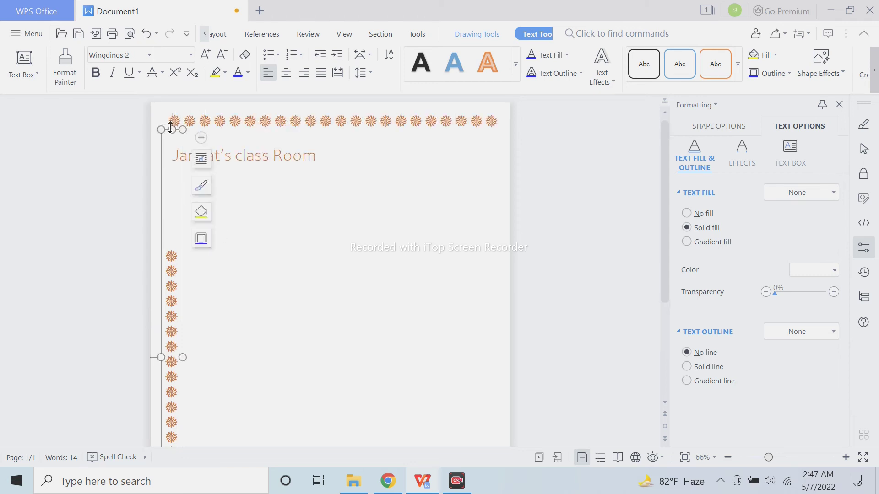
{"action": "key", "text": "ctrl+z"}
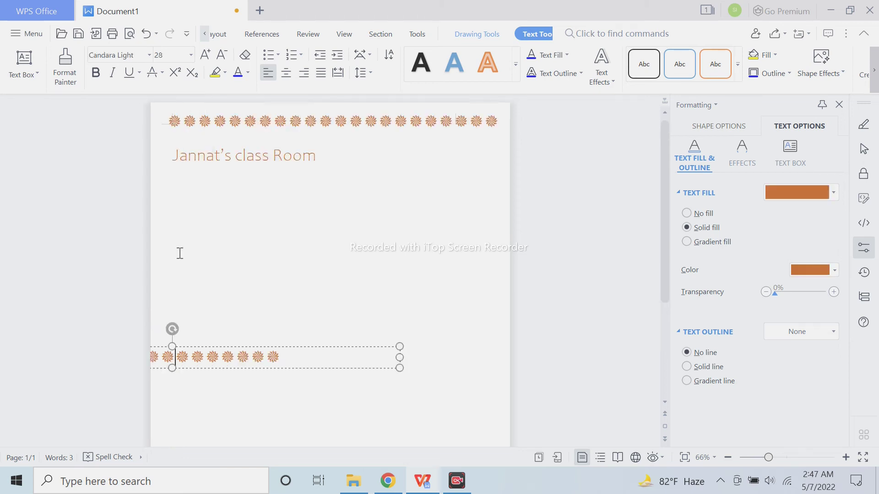
{"action": "double_click", "coordinate": [273, 357]}
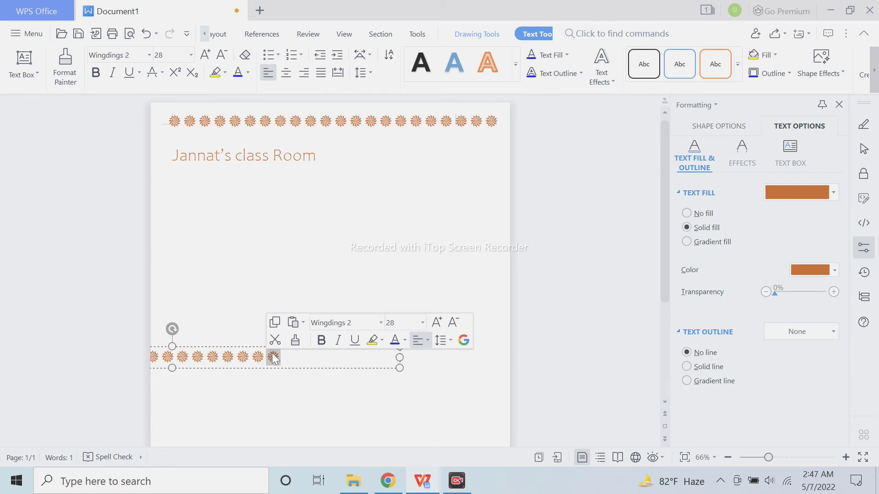
- Paste extra starbursts at the end of the left border's flower line
{"action": "left_click", "coordinate": [312, 359]}
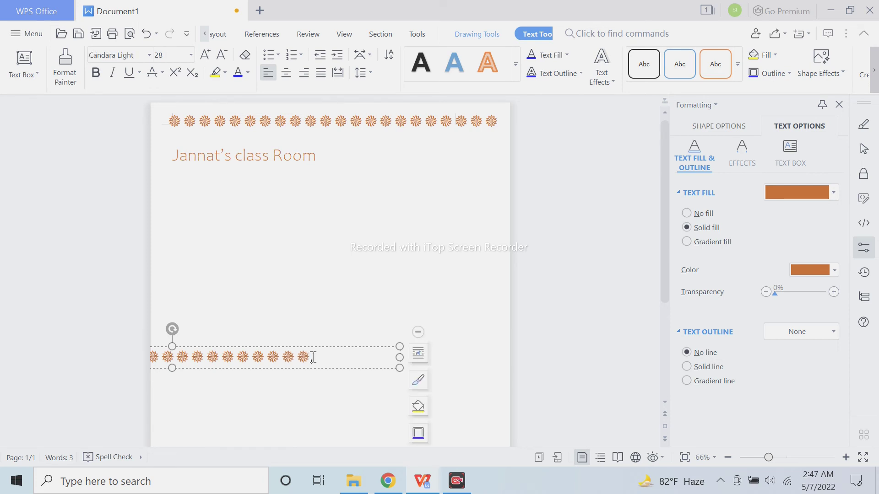
{"action": "key", "text": "ctrl+v"}
{"action": "key", "text": "ctrl+v"}
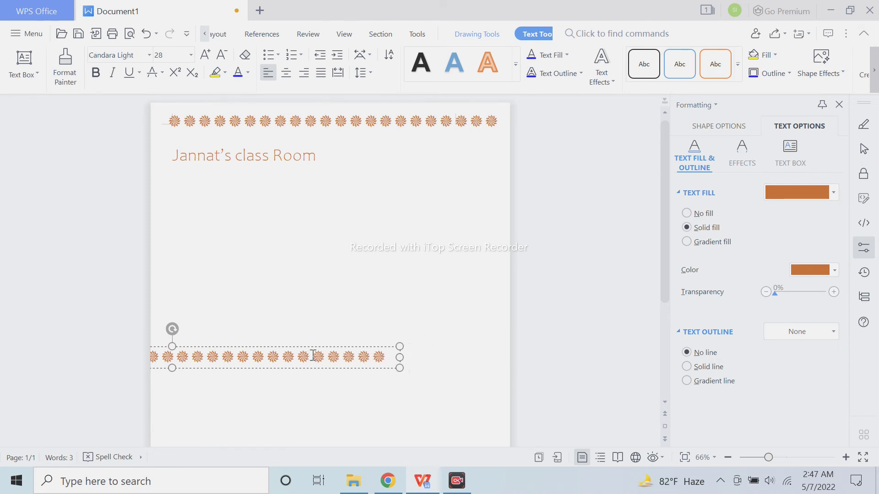
{"action": "left_click", "coordinate": [389, 301]}
{"action": "scroll", "coordinate": [233, 218], "scroll_direction": "down", "scroll_amount": 3}
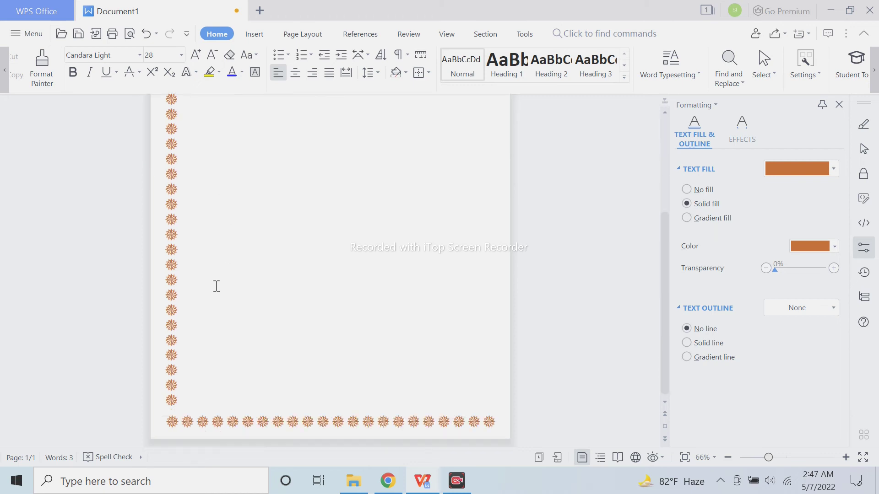
{"action": "scroll", "coordinate": [217, 286], "scroll_direction": "up", "scroll_amount": 3}
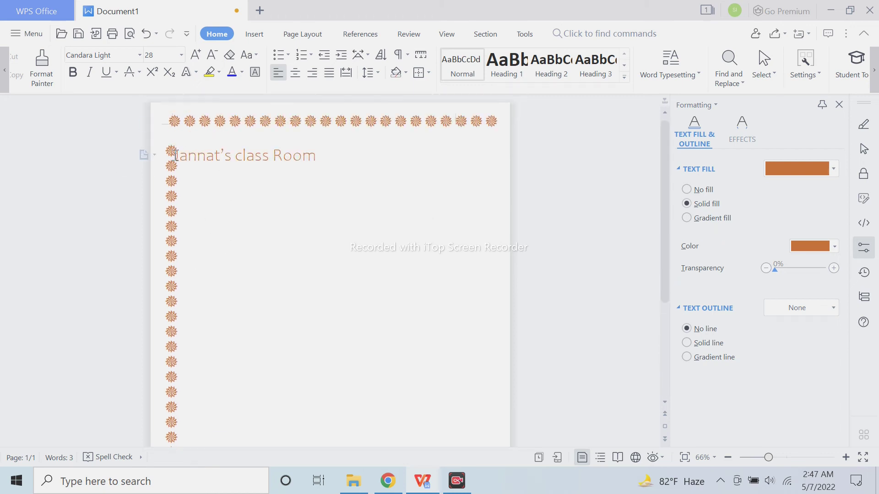
{"action": "left_click", "coordinate": [175, 154]}
{"action": "left_click", "coordinate": [251, 342]}
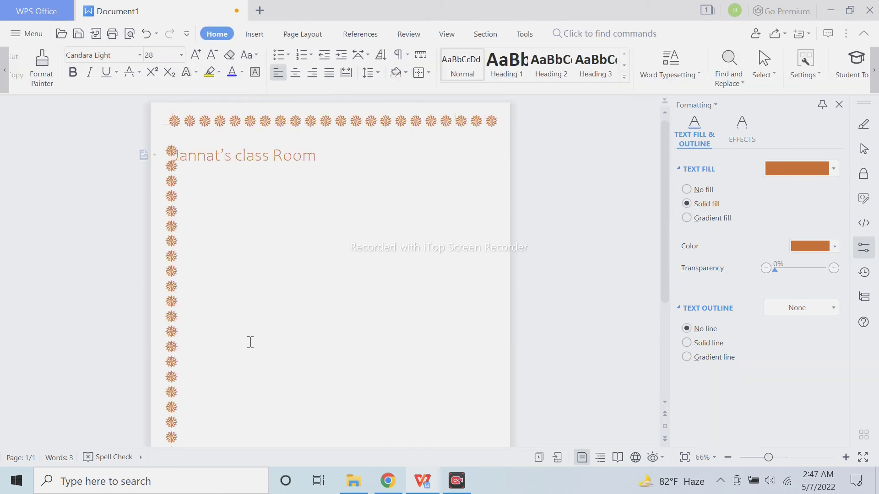
{"action": "left_click", "coordinate": [182, 183]}
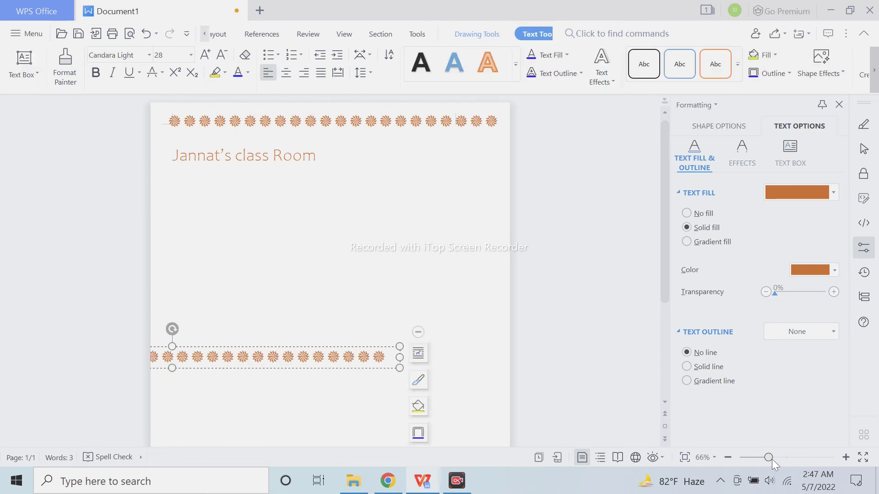
- Drag the left column's bottom handle down until it meets the bottom border
{"action": "left_click_drag", "start_coordinate": [770, 458], "coordinate": [764, 457]}
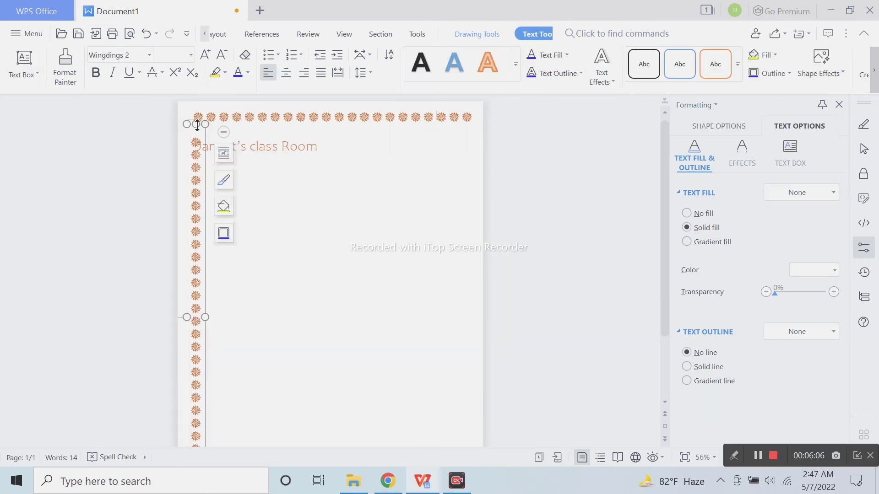
{"action": "left_click", "coordinate": [368, 233]}
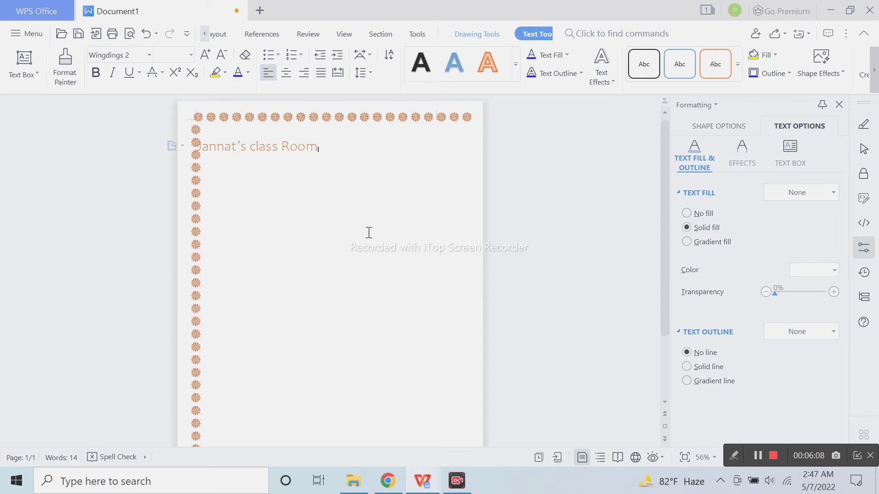
{"action": "scroll", "coordinate": [371, 275], "scroll_direction": "down", "scroll_amount": 3}
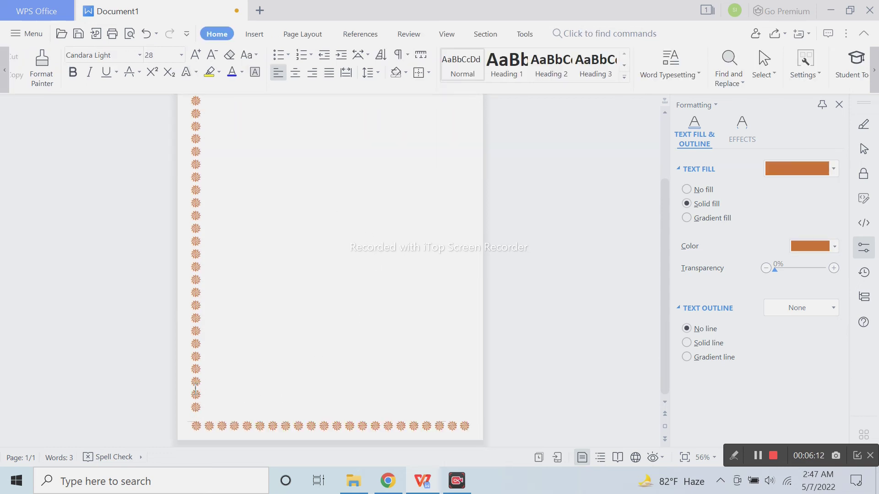
{"action": "left_click", "coordinate": [204, 398]}
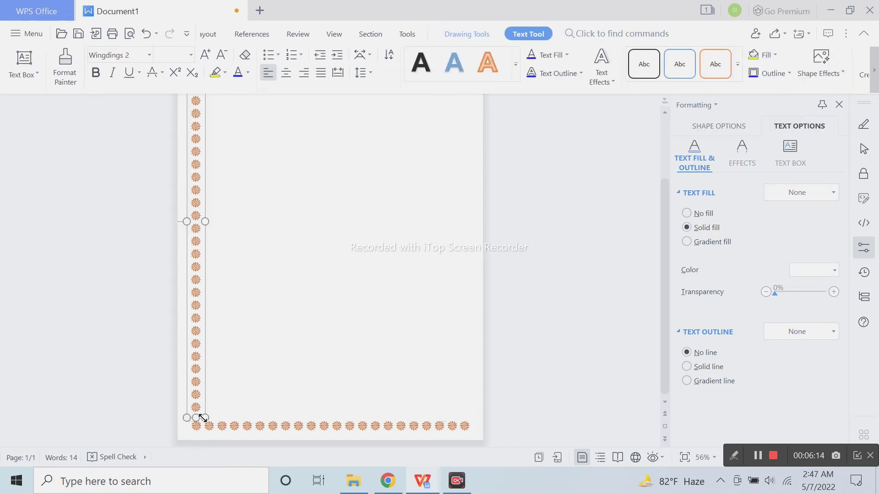
{"action": "left_click_drag", "start_coordinate": [197, 418], "coordinate": [197, 423]}
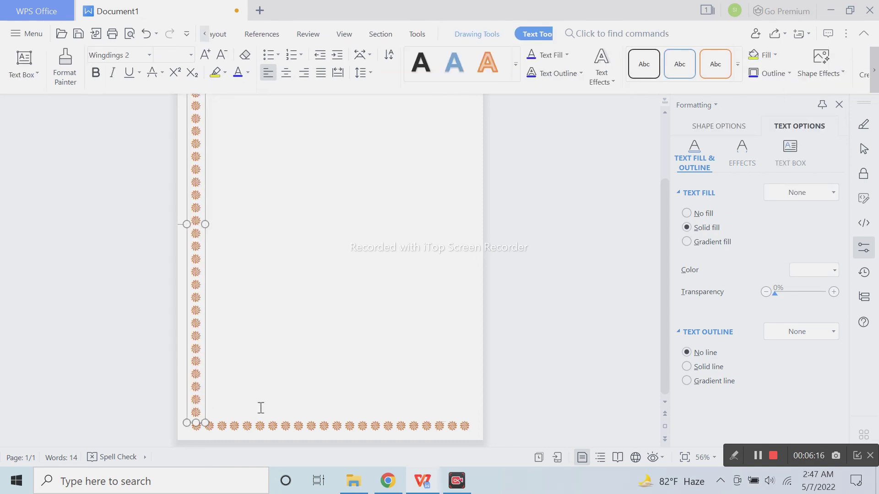
{"action": "left_click", "coordinate": [289, 395]}
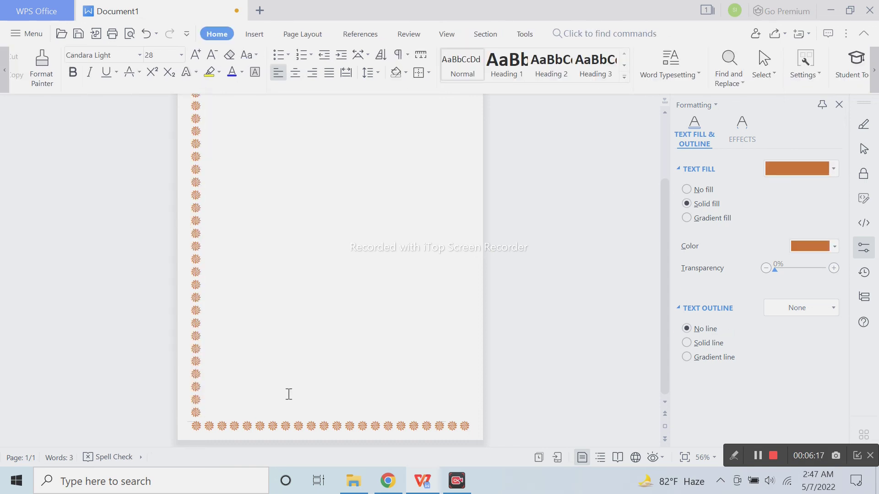
{"action": "left_click", "coordinate": [204, 394]}
- Duplicate the left flower column to the right edge and align it with the top border
{"action": "left_click_drag", "start_coordinate": [206, 393], "coordinate": [472, 393]}
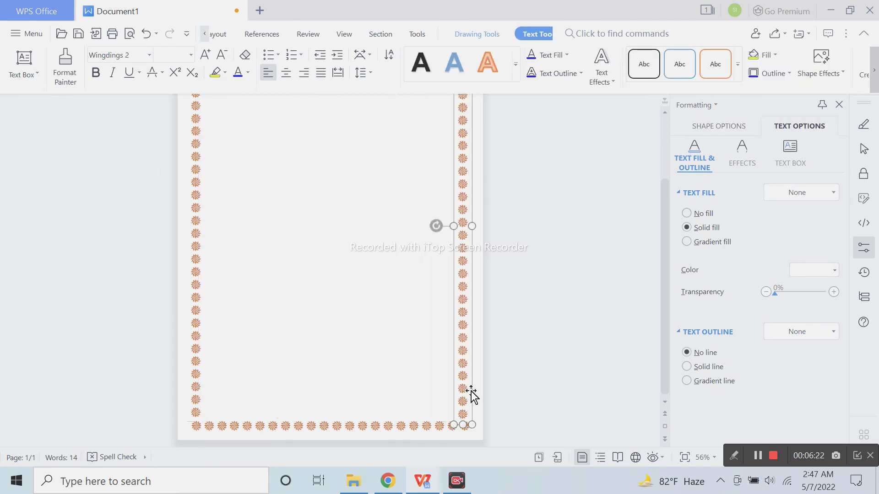
{"action": "scroll", "coordinate": [502, 399], "scroll_direction": "up", "scroll_amount": 3}
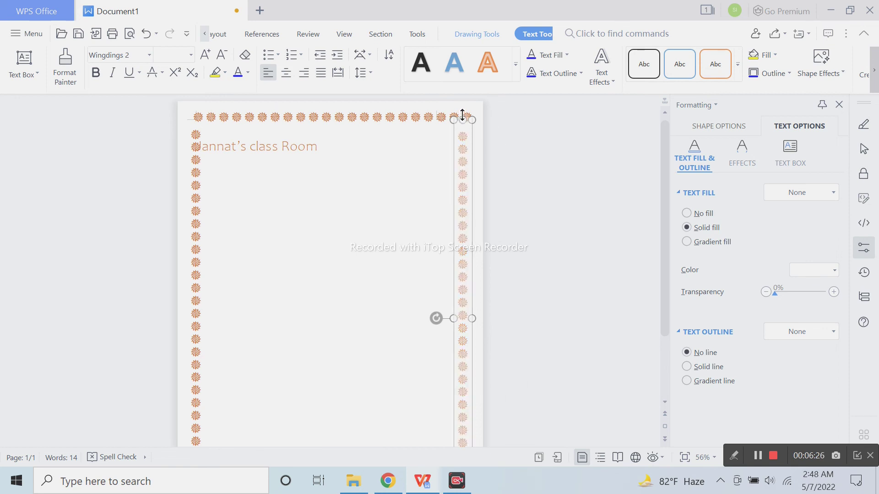
{"action": "left_click_drag", "start_coordinate": [462, 118], "coordinate": [469, 109]}
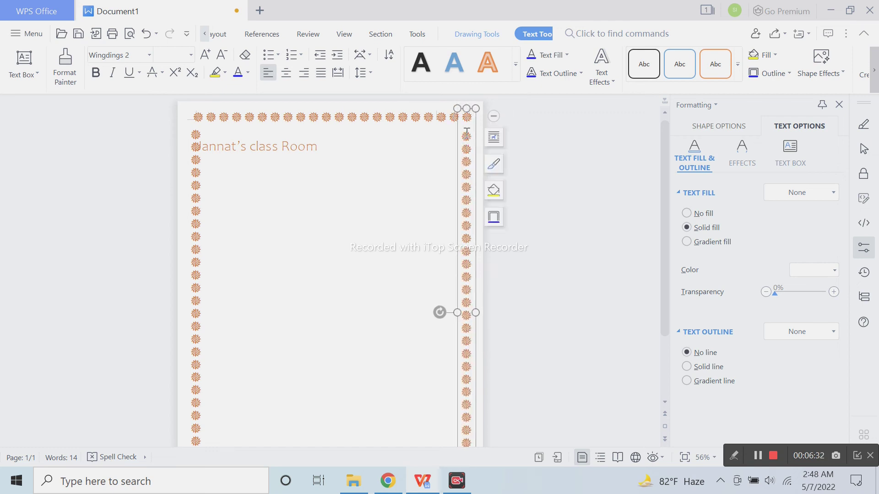
{"action": "left_click", "coordinate": [465, 133]}
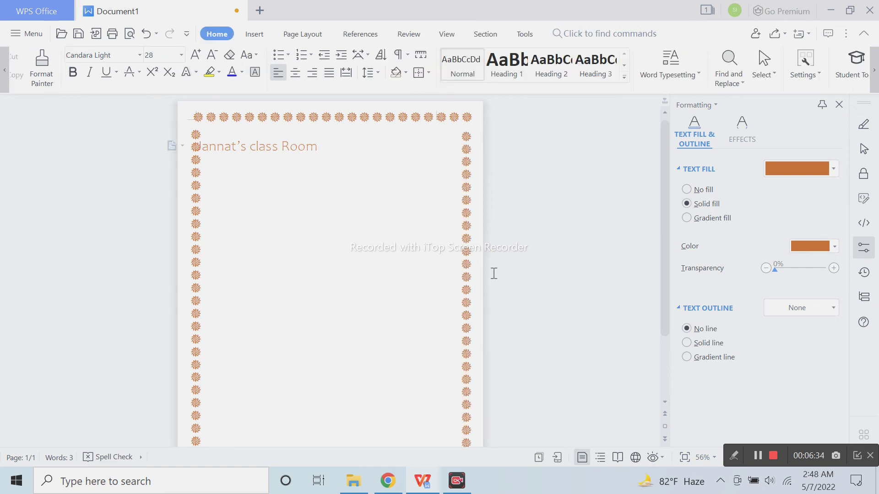
- Indent the title line so it clears the left starburst column
{"action": "scroll", "coordinate": [431, 307], "scroll_direction": "down", "scroll_amount": 2}
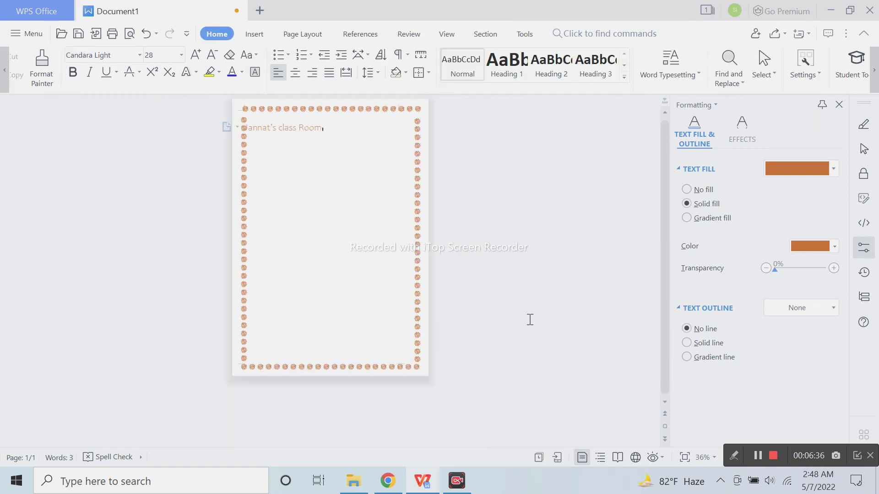
{"action": "left_click", "coordinate": [413, 111]}
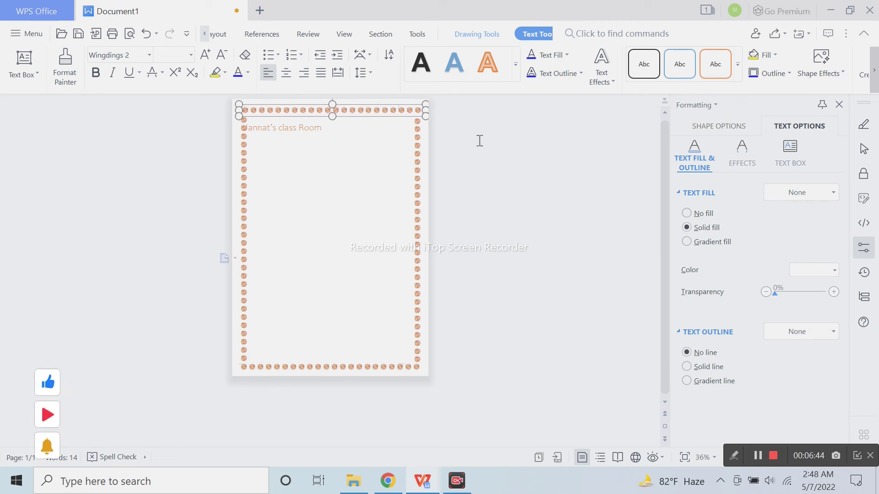
{"action": "left_click", "coordinate": [466, 154]}
{"action": "left_click_drag", "start_coordinate": [324, 128], "coordinate": [243, 128]}
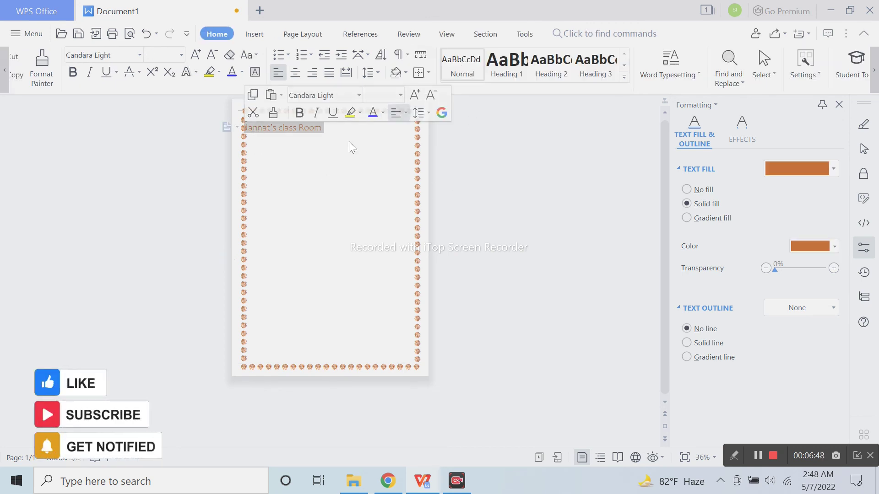
{"action": "left_click", "coordinate": [267, 150]}
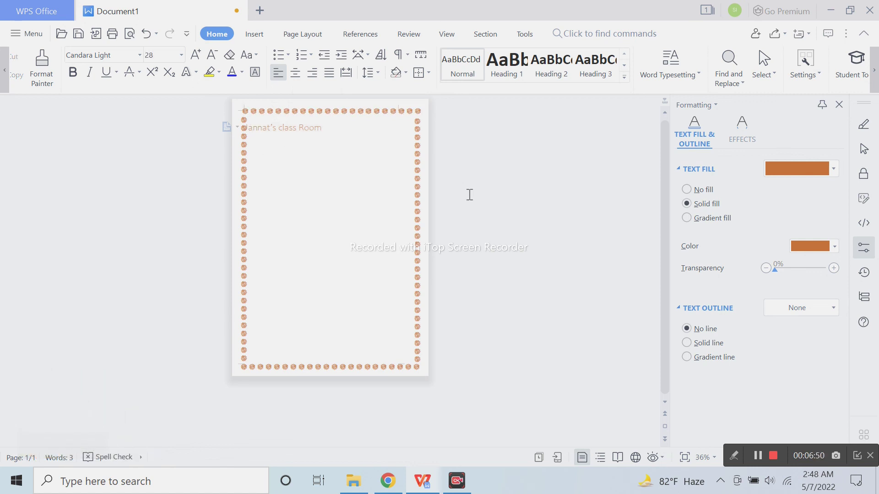
{"action": "left_click", "coordinate": [252, 129]}
{"action": "key", "text": "Up"}
{"action": "key", "text": "Down"}
{"action": "scroll", "coordinate": [416, 317], "scroll_direction": "up", "scroll_amount": 2}
{"action": "scroll", "coordinate": [415, 318], "scroll_direction": "up", "scroll_amount": 2}
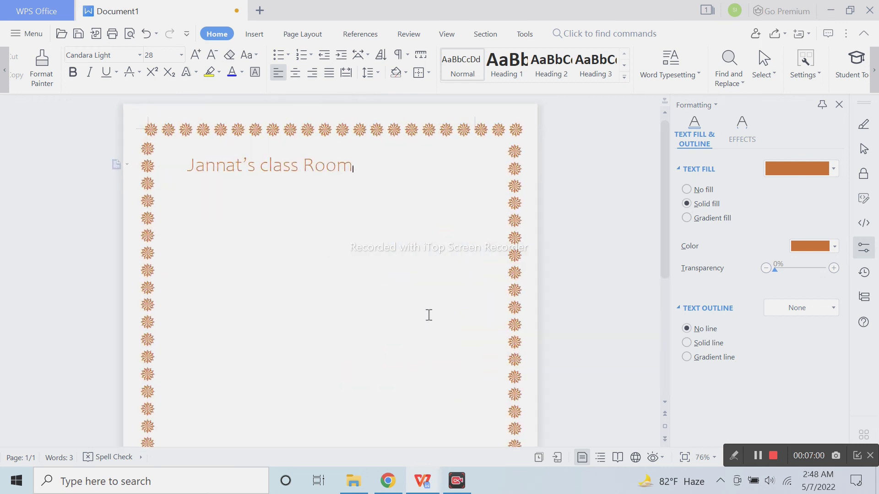
{"action": "scroll", "coordinate": [429, 315], "scroll_direction": "up", "scroll_amount": 1}
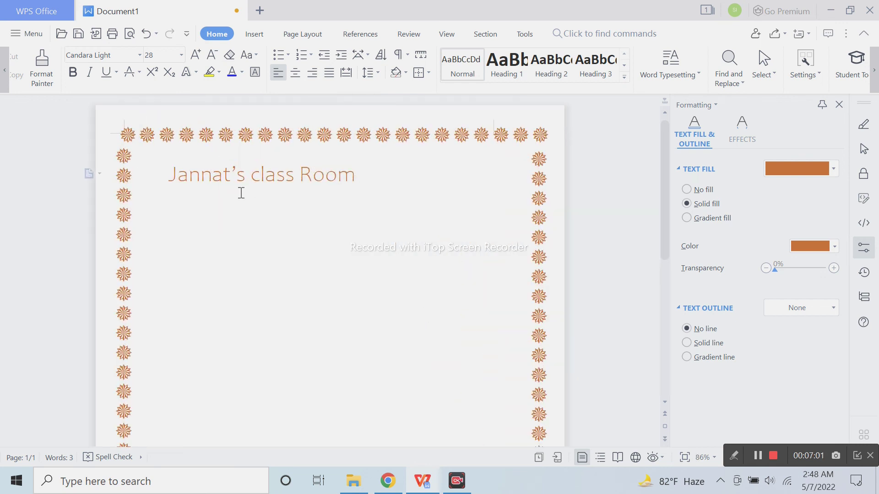
- Color the top border's flowers red
{"action": "left_click", "coordinate": [524, 144]}
{"action": "key", "text": "ctrl+a"}
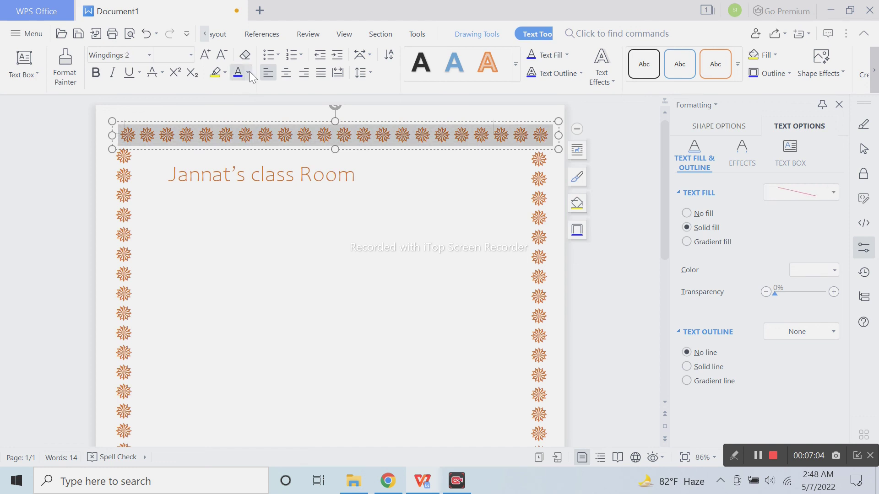
{"action": "left_click", "coordinate": [249, 73]}
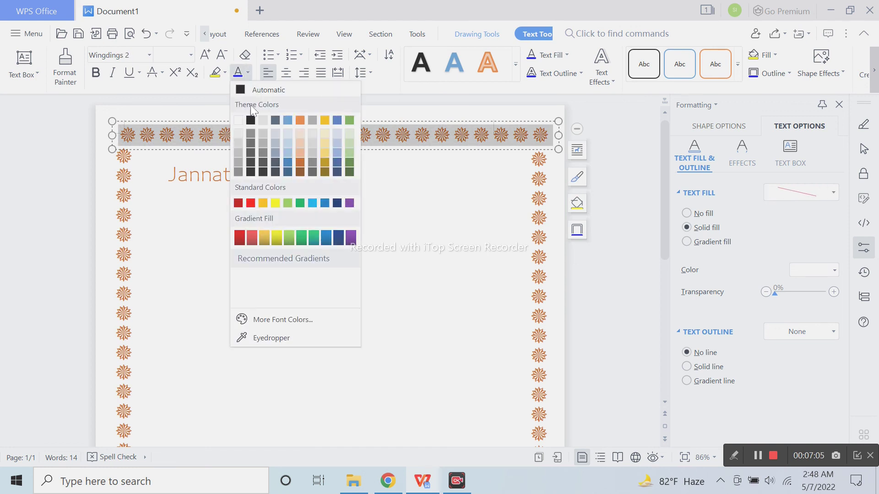
{"action": "left_click", "coordinate": [250, 203]}
{"action": "left_click", "coordinate": [415, 240]}
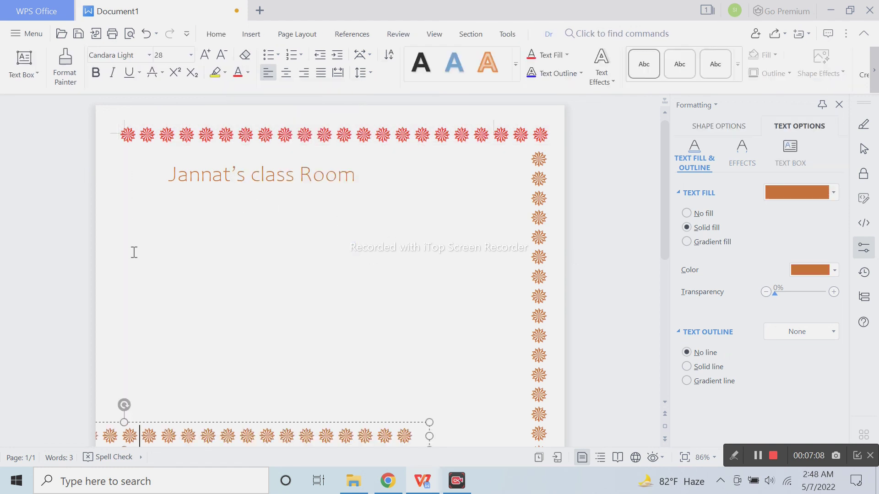
- Color the left column's flowers black
{"action": "key", "text": "ctrl+a"}
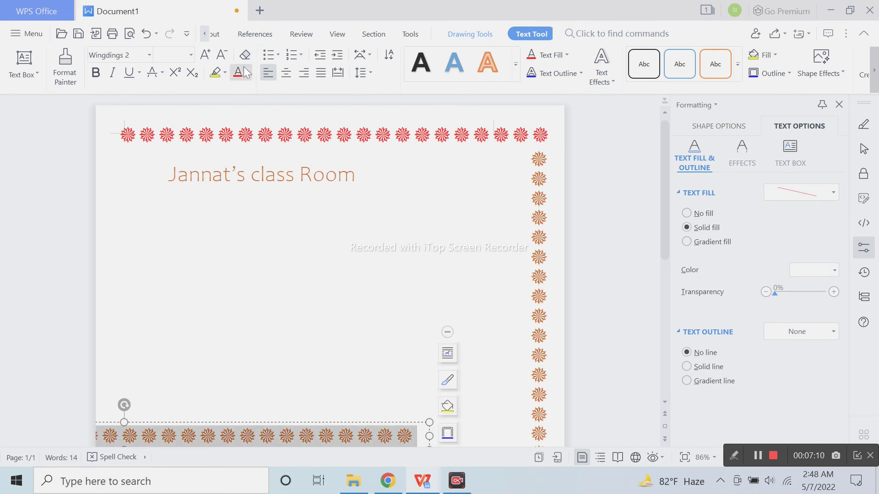
{"action": "left_click", "coordinate": [244, 68]}
{"action": "left_click", "coordinate": [247, 74]}
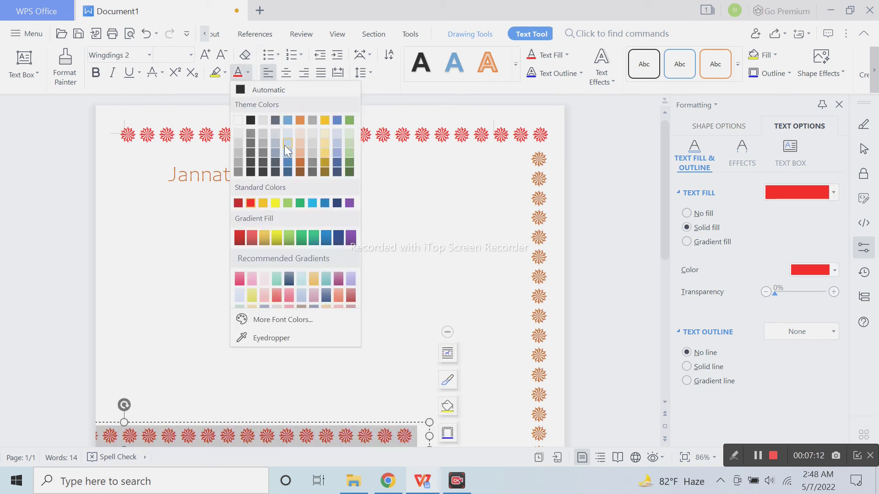
{"action": "left_click", "coordinate": [254, 123]}
- Color the right column's flowers blue
{"action": "left_click", "coordinate": [540, 227]}
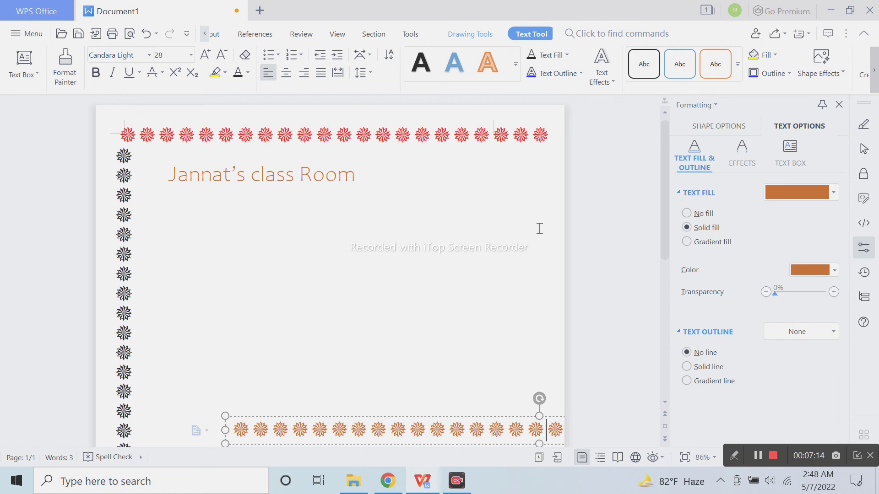
{"action": "key", "text": "ctrl+a"}
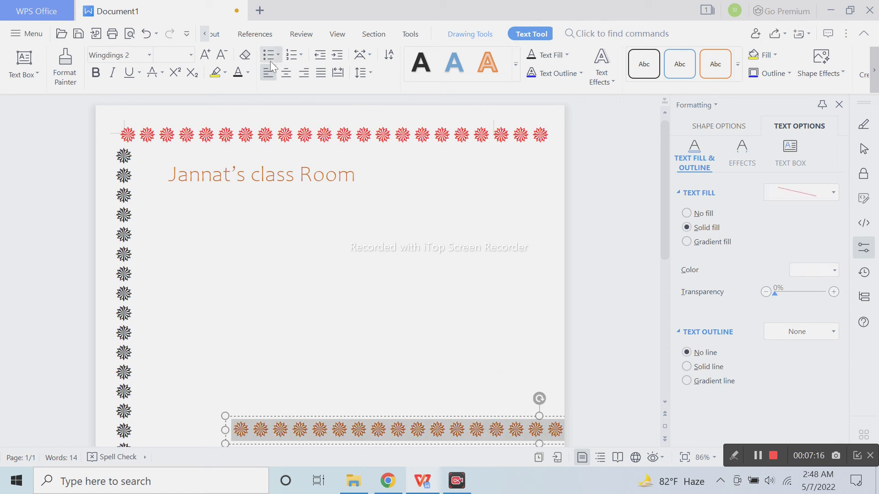
{"action": "left_click", "coordinate": [247, 74]}
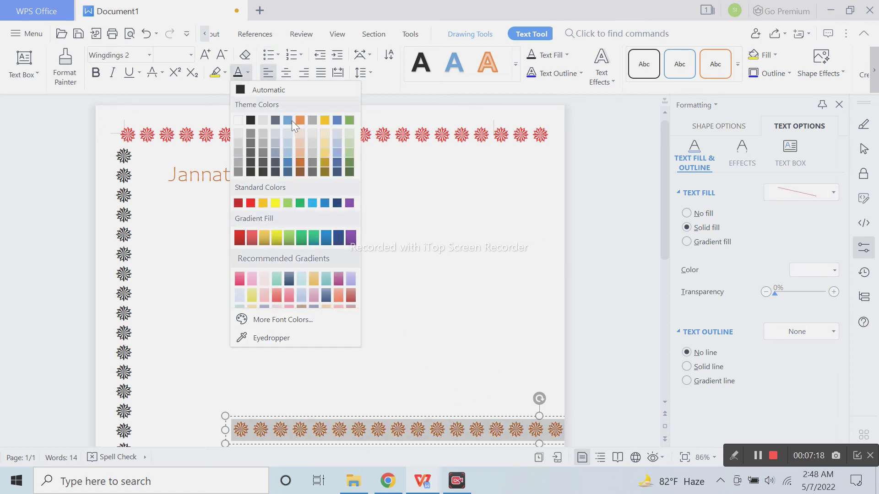
{"action": "key", "text": "Escape"}
{"action": "left_click", "coordinate": [247, 73]}
{"action": "left_click", "coordinate": [287, 120]}
- Color the bottom border's flowers green
{"action": "scroll", "coordinate": [345, 280], "scroll_direction": "down", "scroll_amount": 7}
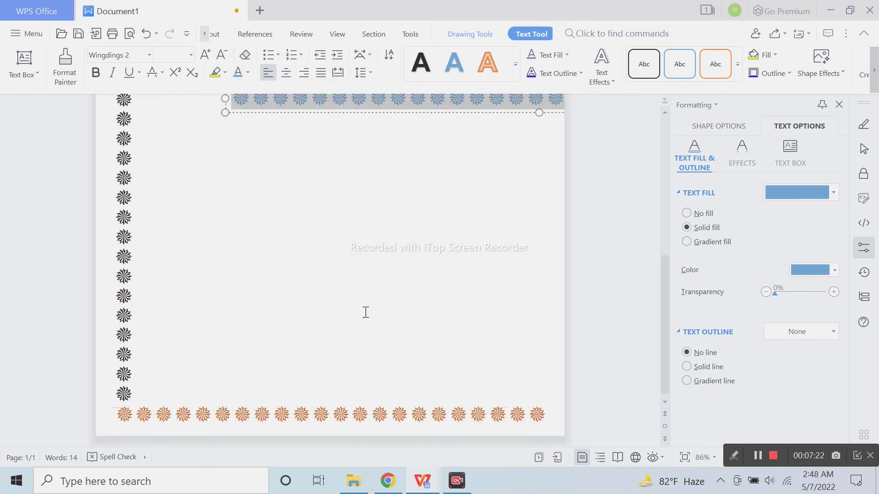
{"action": "left_click", "coordinate": [353, 419]}
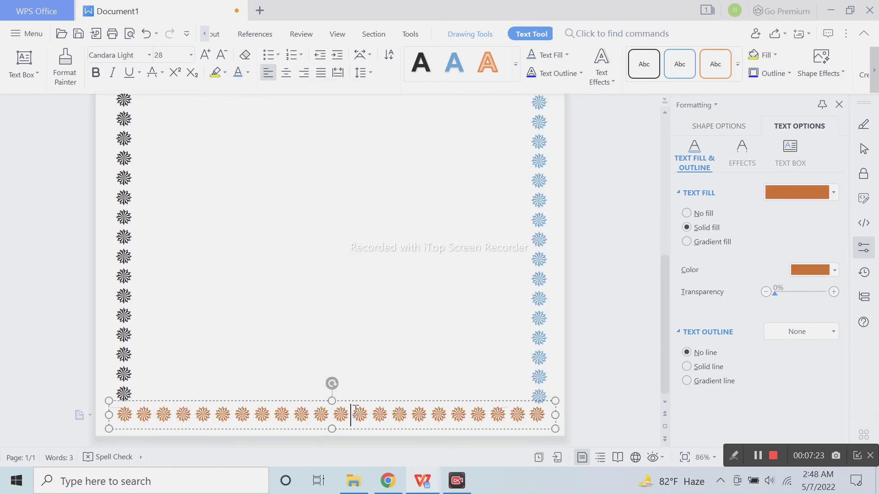
{"action": "left_click", "coordinate": [247, 72]}
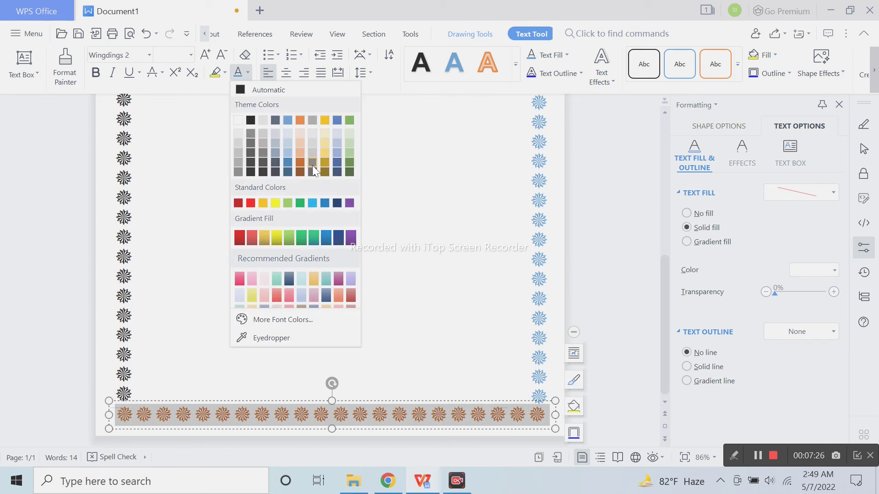
{"action": "left_click", "coordinate": [349, 162]}
{"action": "left_click", "coordinate": [577, 240]}
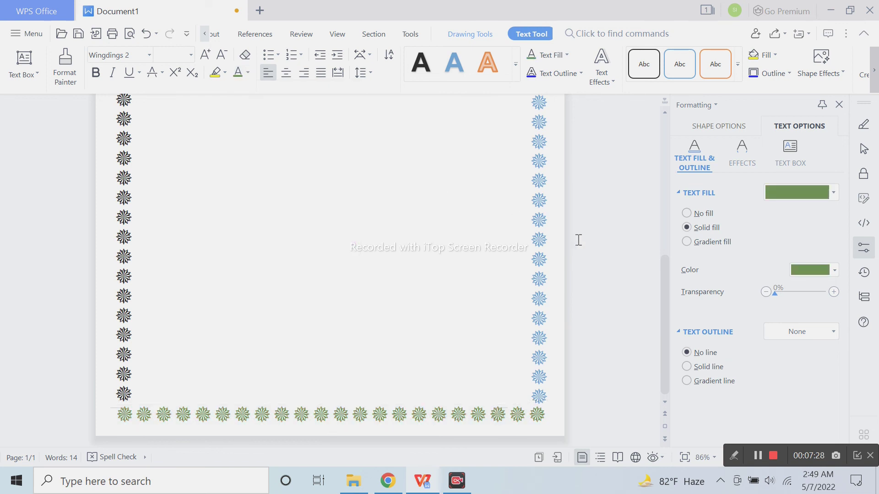
{"action": "scroll", "coordinate": [527, 293], "scroll_direction": "down", "scroll_amount": 3}
{"action": "scroll", "coordinate": [527, 293], "scroll_direction": "down", "scroll_amount": 2}
{"action": "scroll", "coordinate": [517, 294], "scroll_direction": "down", "scroll_amount": 2}
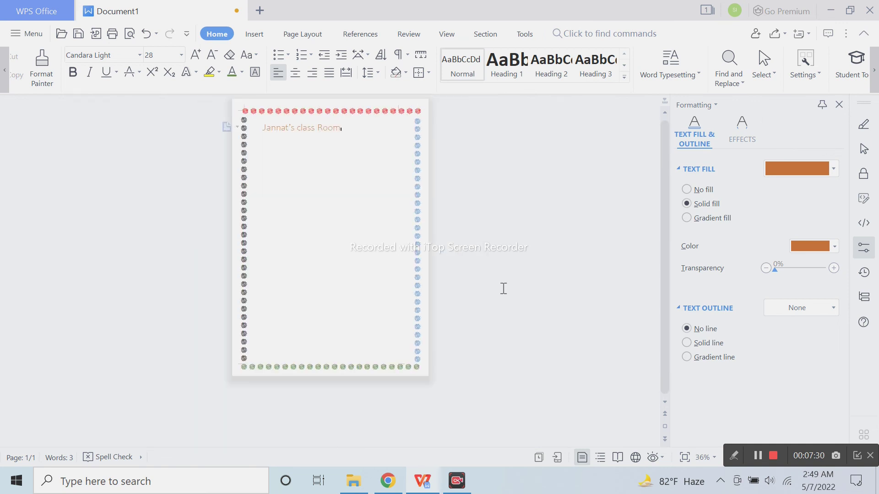
{"action": "scroll", "coordinate": [400, 249], "scroll_direction": "up", "scroll_amount": 3}
{"action": "scroll", "coordinate": [402, 251], "scroll_direction": "down", "scroll_amount": 4}
{"action": "scroll", "coordinate": [407, 253], "scroll_direction": "up", "scroll_amount": 3}
{"action": "scroll", "coordinate": [407, 253], "scroll_direction": "up", "scroll_amount": 2}
{"action": "scroll", "coordinate": [485, 196], "scroll_direction": "down", "scroll_amount": 3}
{"action": "scroll", "coordinate": [487, 224], "scroll_direction": "down", "scroll_amount": 2}
{"action": "scroll", "coordinate": [491, 255], "scroll_direction": "up", "scroll_amount": 5}
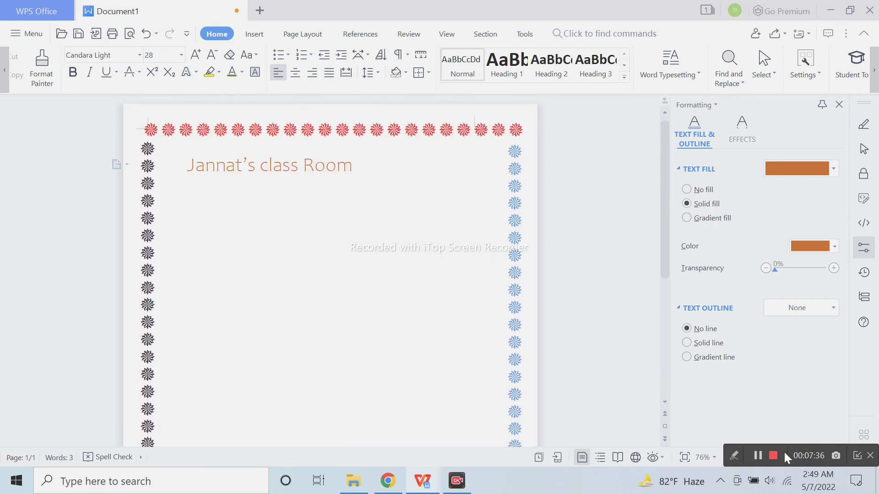